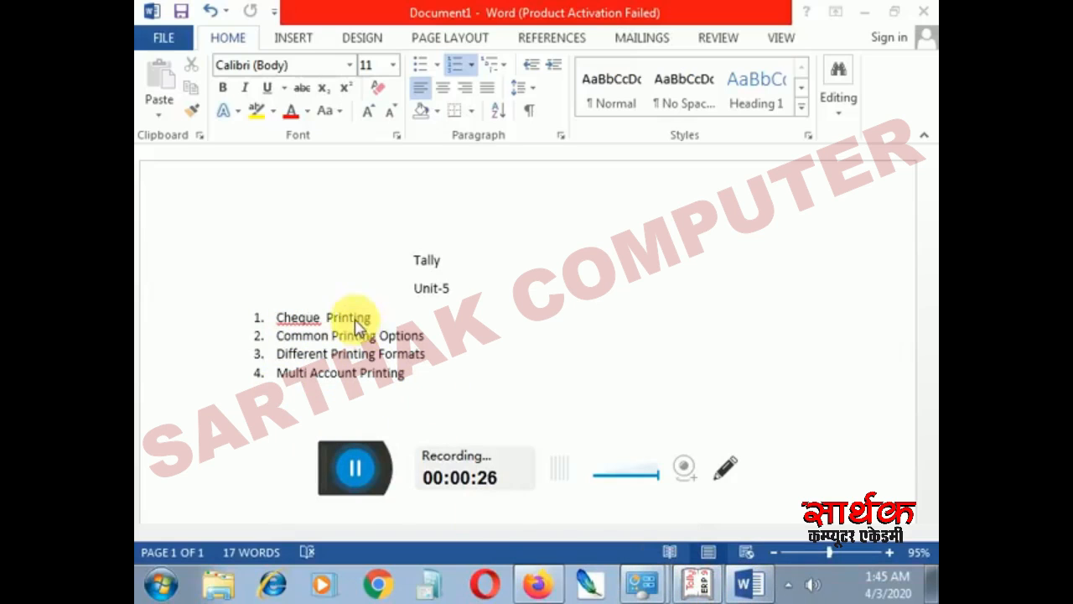
# Switch to Tally.ERP 9.
pyautogui.click(702, 587)
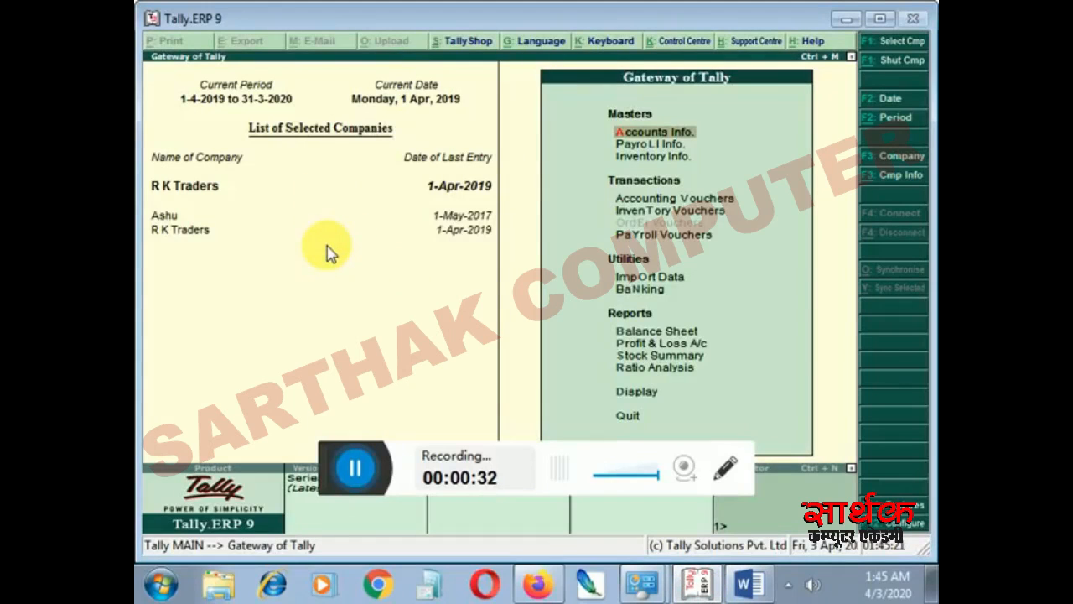
pyautogui.press('Return')
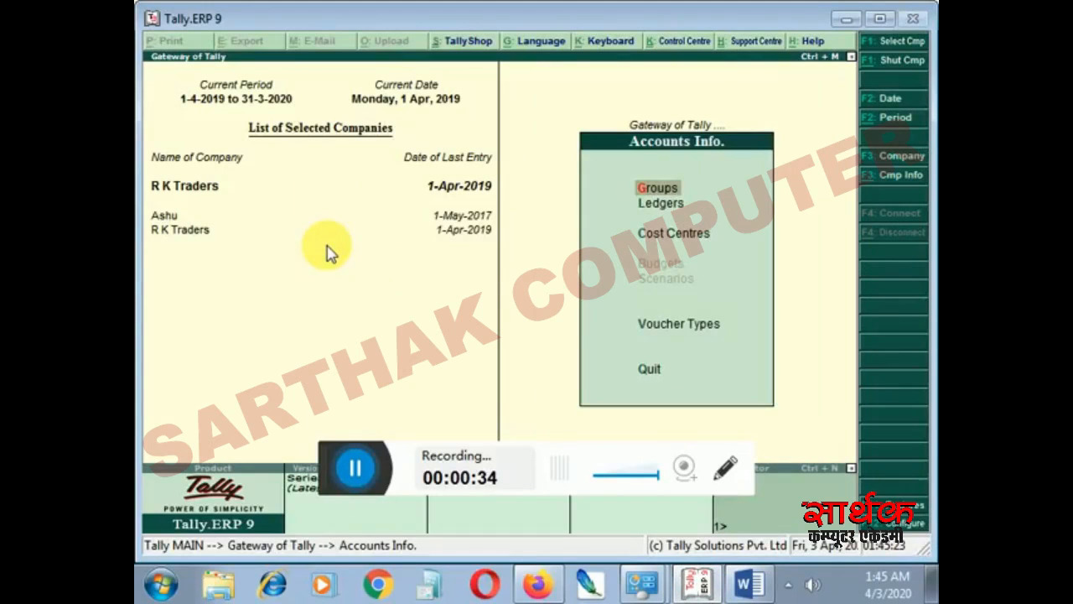
pyautogui.press('Down')
pyautogui.press('Return')
pyautogui.press('Escape')
pyautogui.press('Escape')
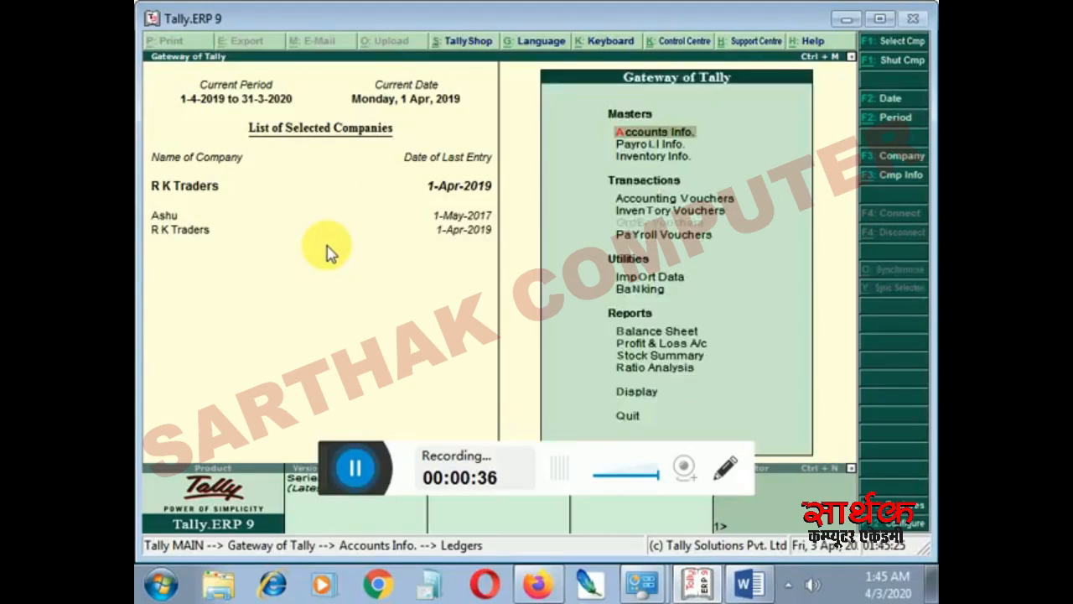
# Open the company's accounting features and go through them to the Enable cheque printing option.
pyautogui.press('F11')
pyautogui.press('Return')
pyautogui.press('Down')
pyautogui.press('Down')
pyautogui.press('Down')
pyautogui.press('Down')
pyautogui.press('Down')
pyautogui.press('Down')
pyautogui.press('Down')
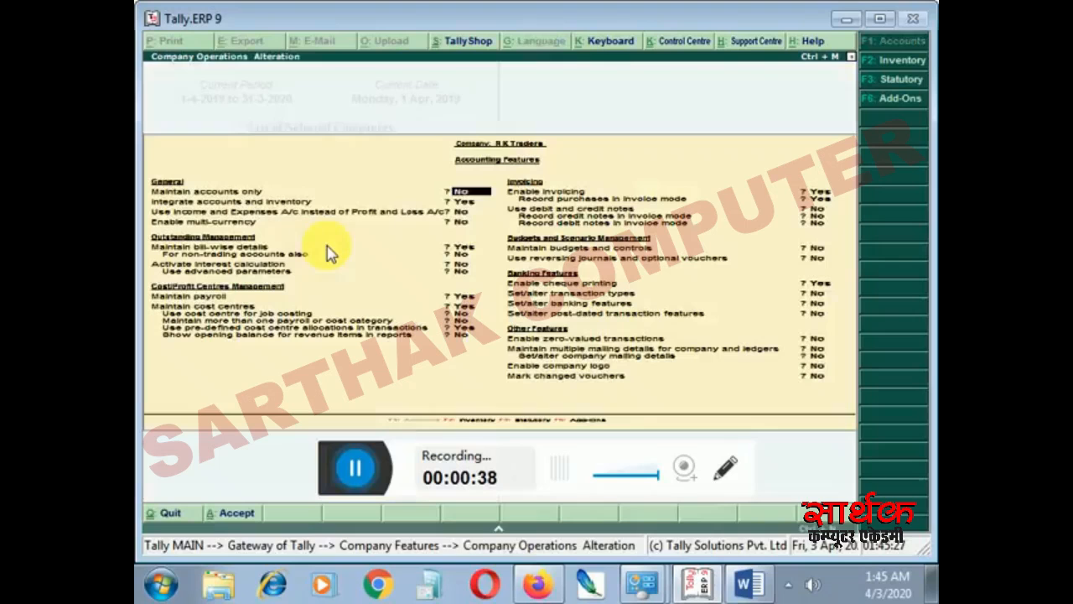
pyautogui.press('Down')
pyautogui.press('Down')
pyautogui.press('Down')
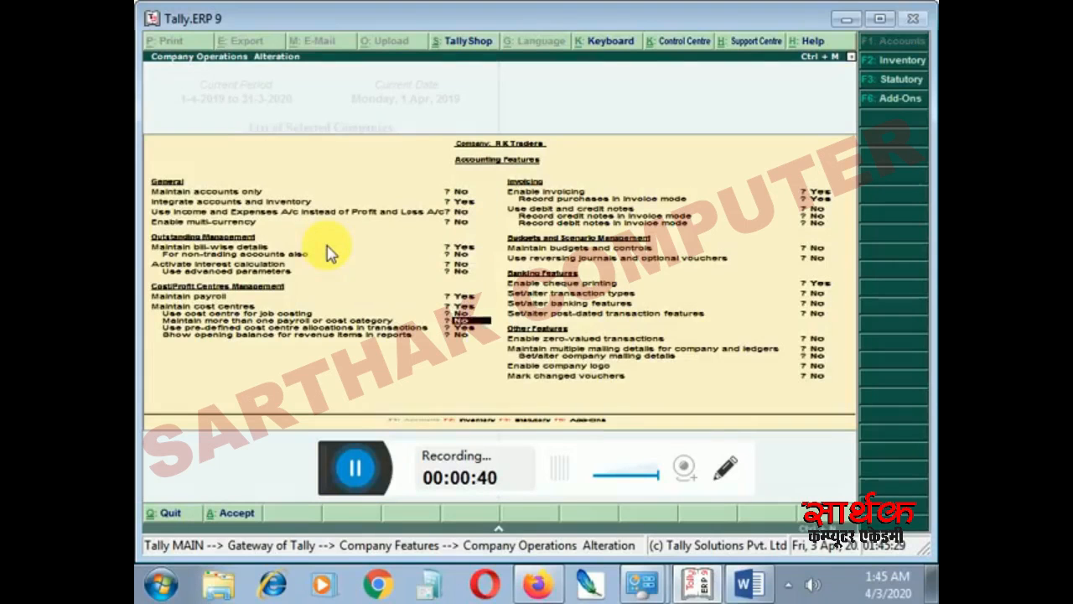
pyautogui.press('Return')
pyautogui.press('Return')
pyautogui.press('Return')
pyautogui.press('Return')
pyautogui.press('Return')
pyautogui.press('Return')
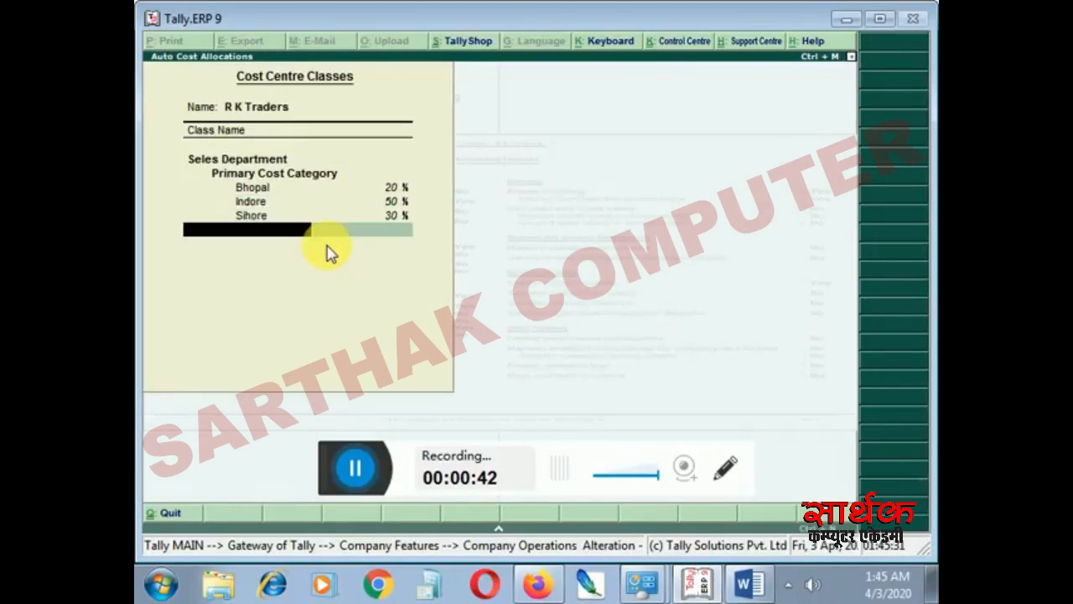
pyautogui.press('Down')
pyautogui.press('Down')
pyautogui.press('Down')
pyautogui.press('Down')
pyautogui.press('Down')
pyautogui.press('Down')
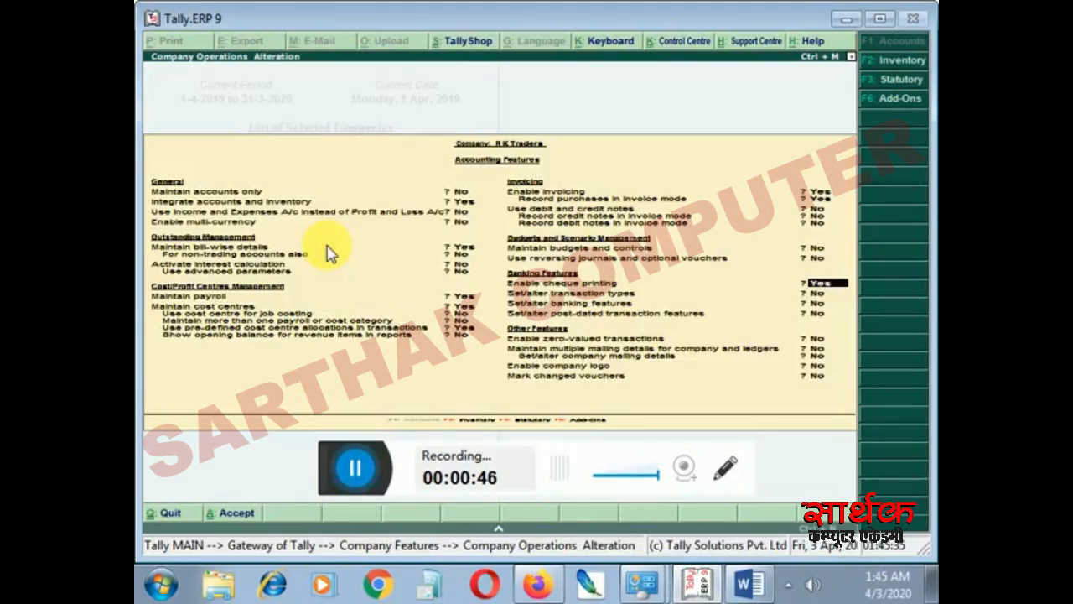
# Save the accounting features with cheque printing enabled and return to the Gateway of Tally.
pyautogui.press('Down')
pyautogui.press('Down')
pyautogui.press('Down')
pyautogui.press('Down')
pyautogui.press('Down')
pyautogui.press('Down')
pyautogui.press('Down')
pyautogui.press('Return')
pyautogui.press('Return')
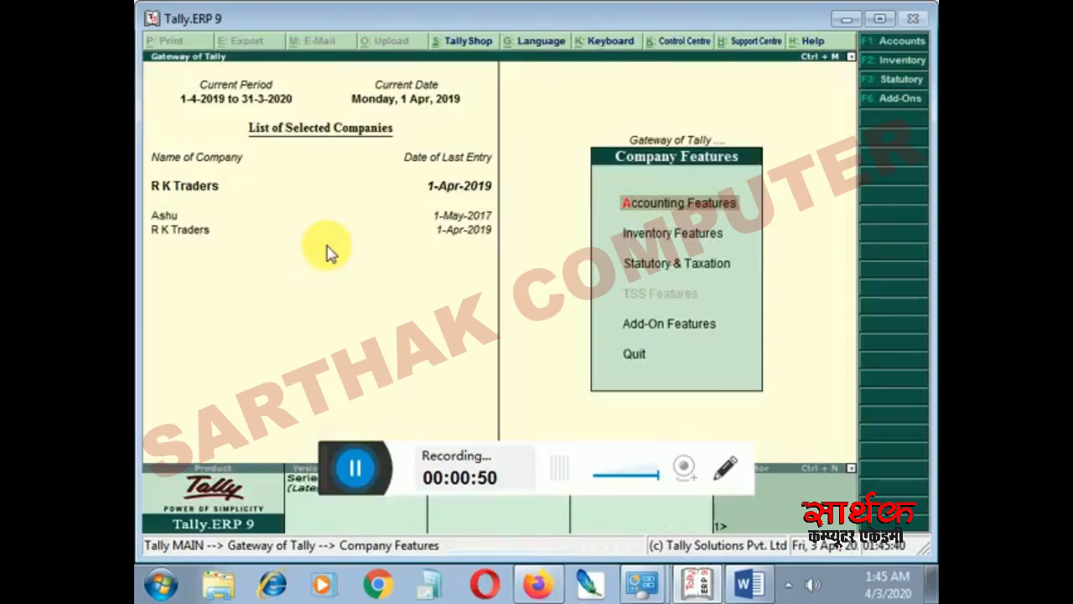
pyautogui.press('Escape')
# Start creating a single ledger and name it Hdfc Bank.
pyautogui.press('Return')
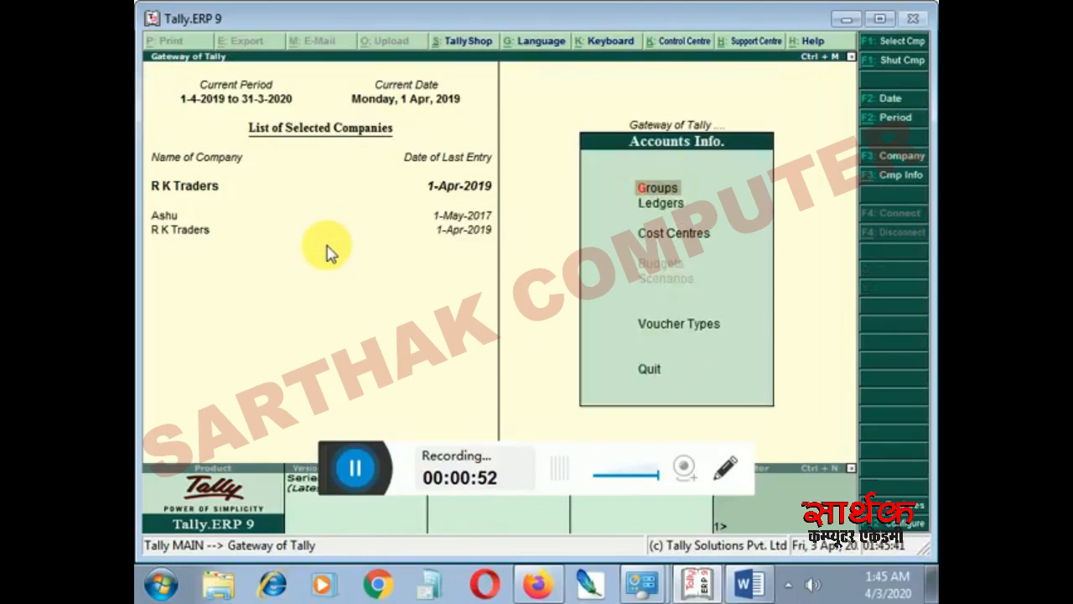
pyautogui.press('Down')
pyautogui.press('Return')
pyautogui.press('Return')
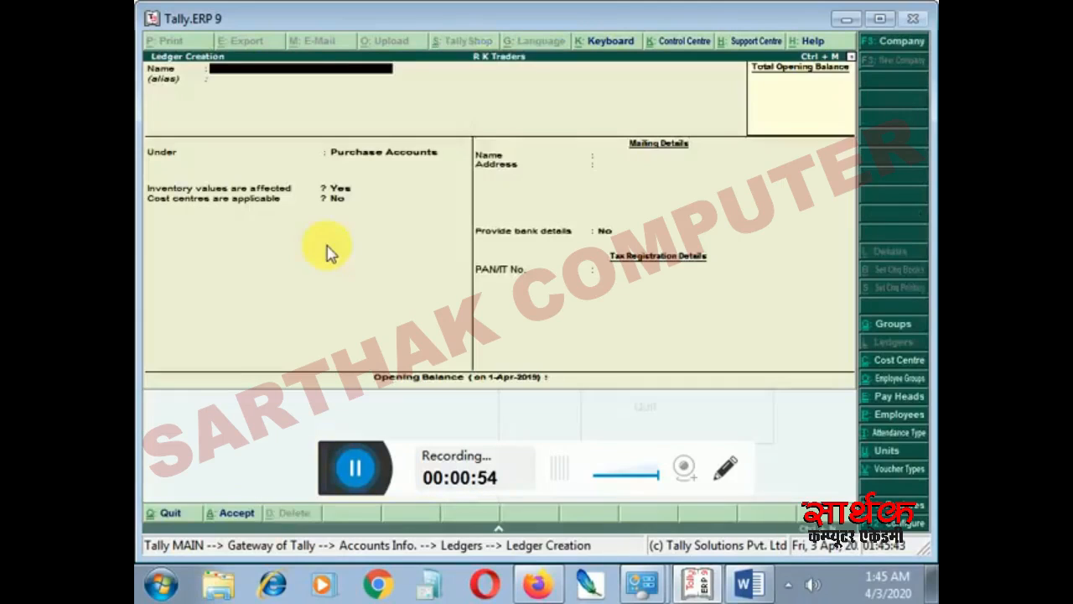
pyautogui.write('Had')
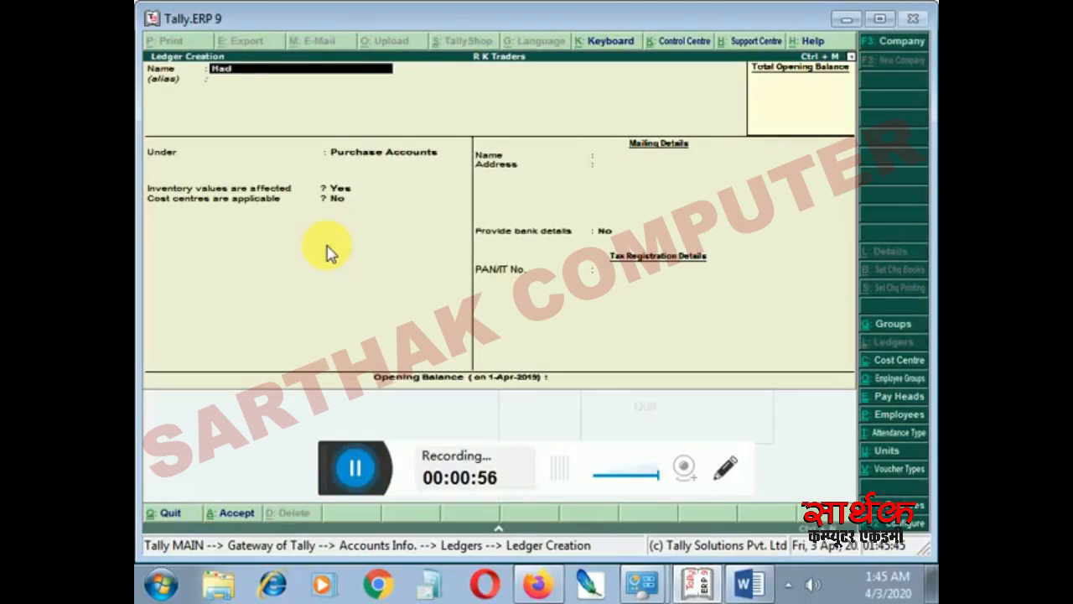
pyautogui.press('BackSpace')
pyautogui.press('BackSpace')
pyautogui.press('BackSpace')
pyautogui.write('Hdfc Bank')
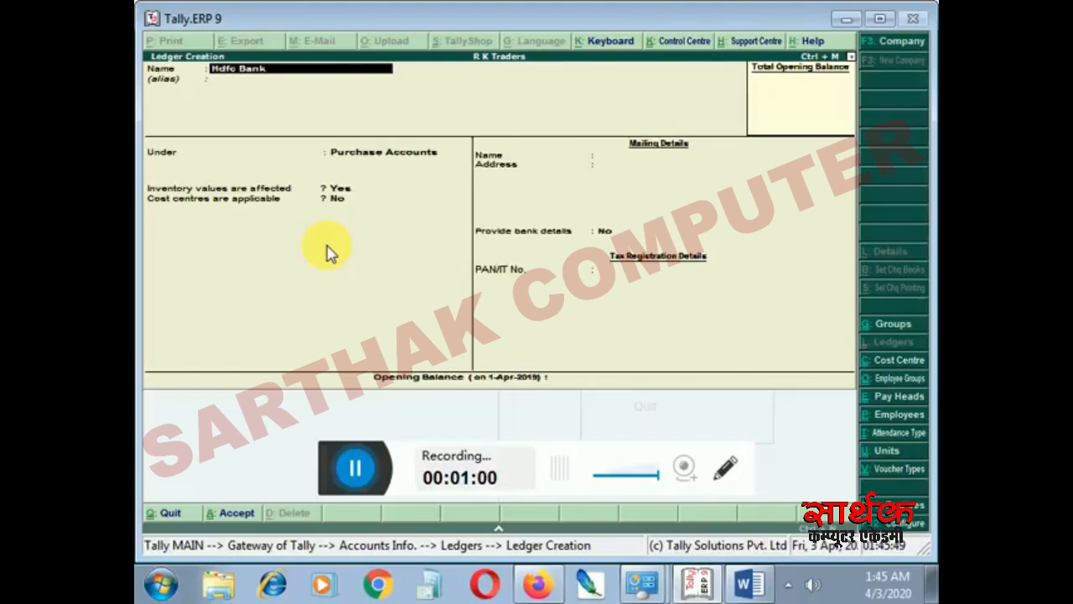
pyautogui.press('Return')
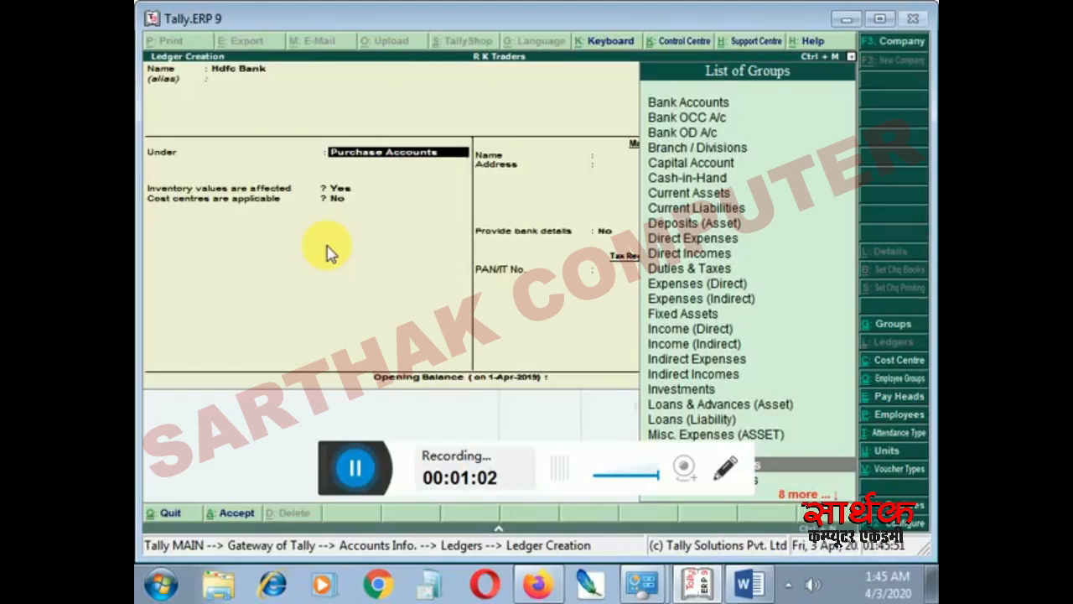
# Place the Hdfc Bank ledger under the Bank Accounts group and accept the default account holder.
pyautogui.write('Ban')
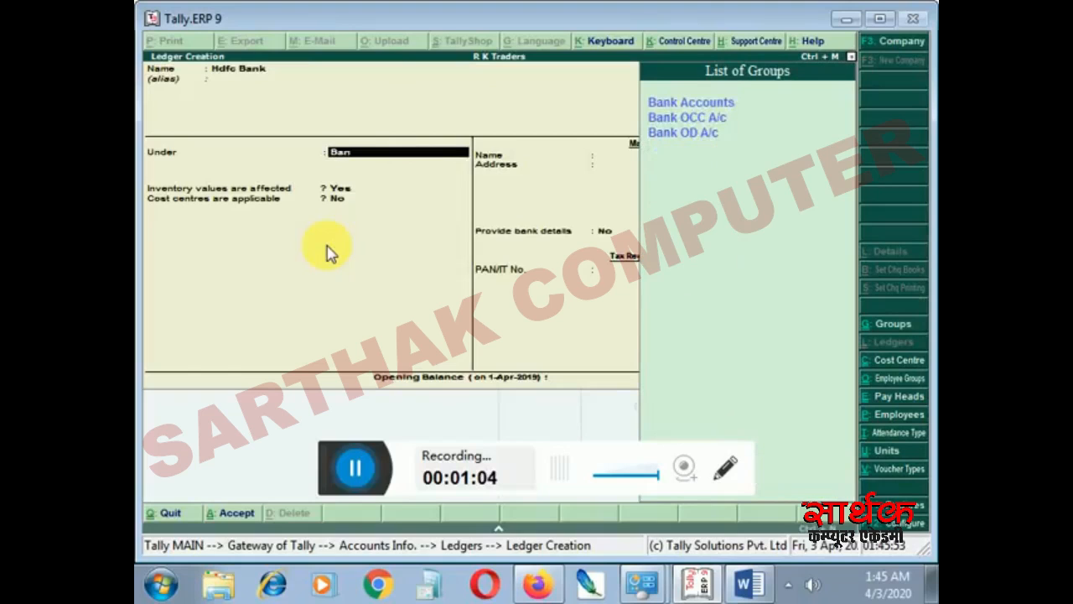
pyautogui.press('Return')
pyautogui.press('Return')
pyautogui.press('Return')
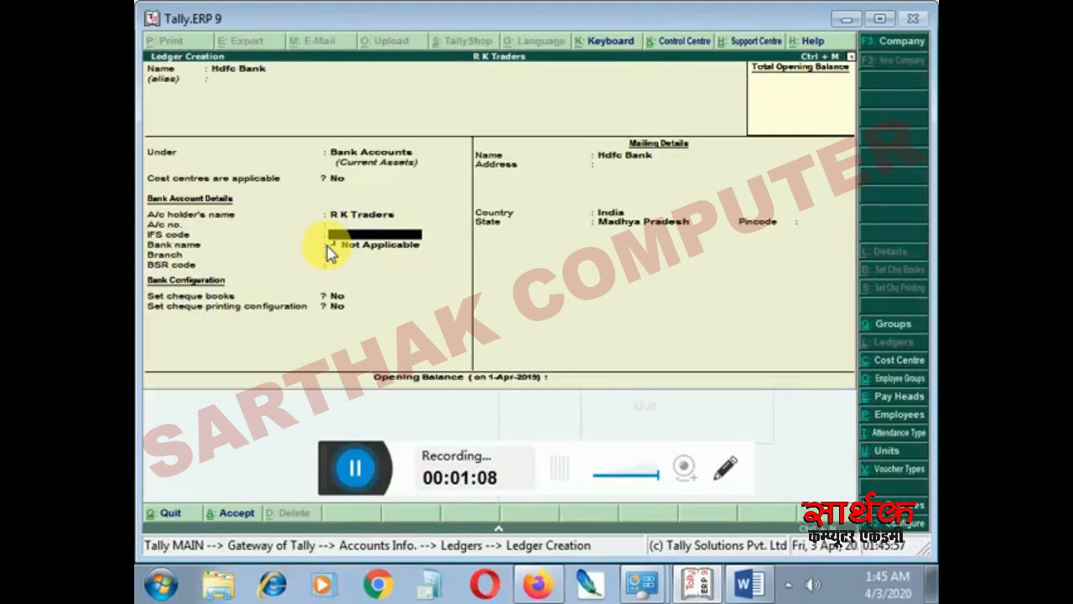
# Enter the bank account number and IFS code FSF3434, leaving the branch and BSR code blank.
pyautogui.press('BackSpace')
pyautogui.write('242424')
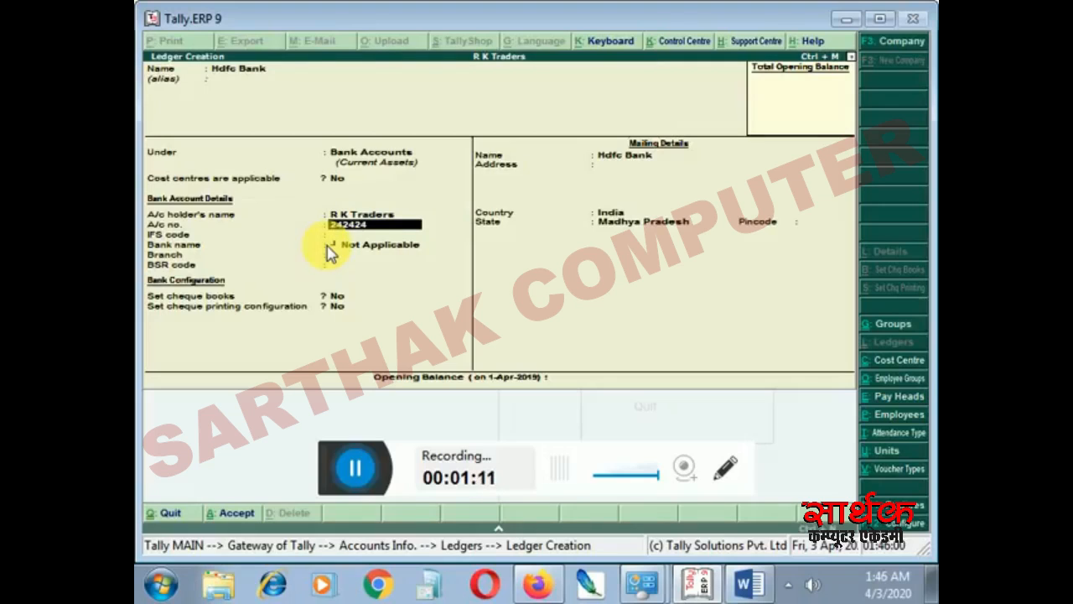
pyautogui.press('Return')
pyautogui.write('FSF')
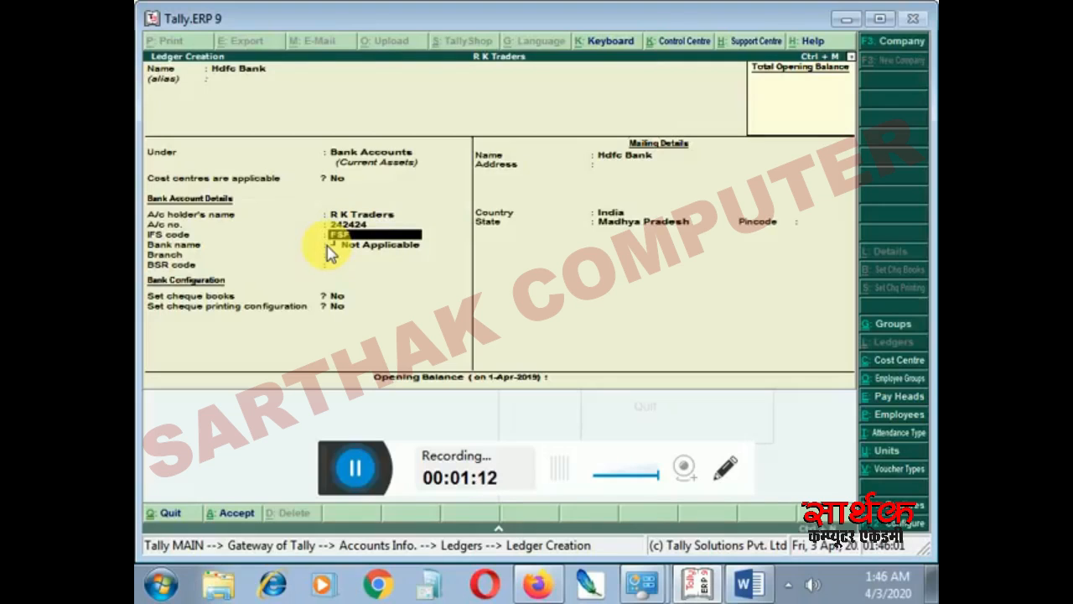
pyautogui.write('3434')
pyautogui.press('Return')
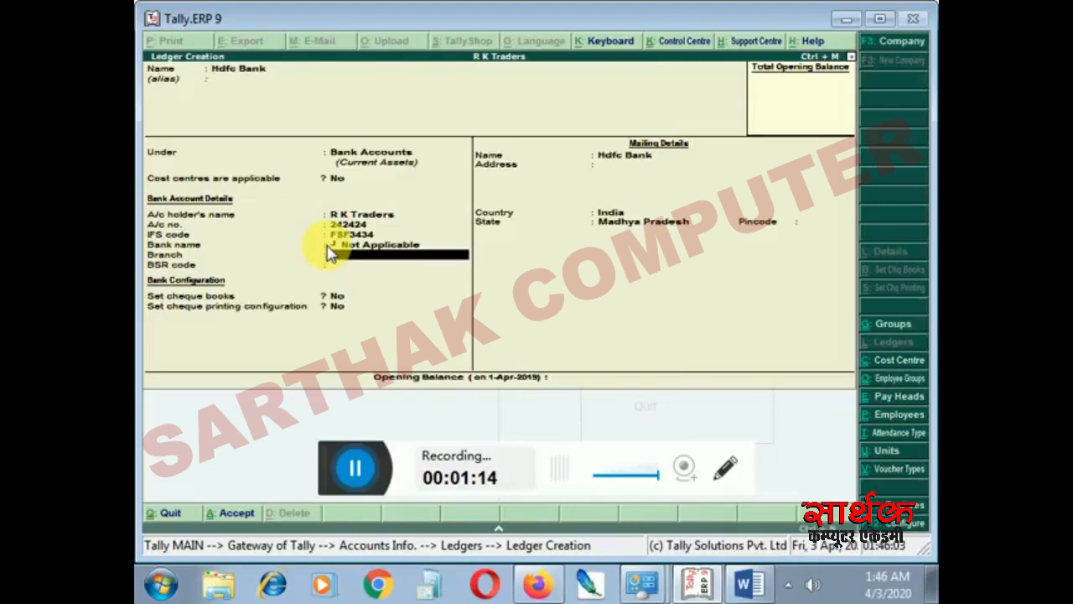
pyautogui.press('Return')
pyautogui.press('Return')
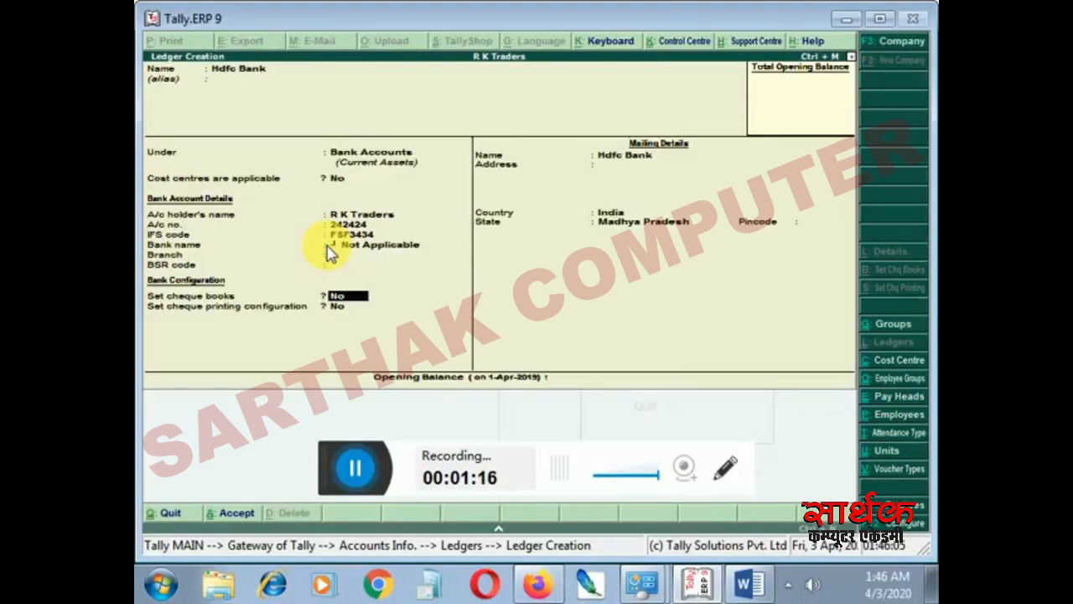
# Set cheque books to Yes and add the cheque range 10010201 to 10010231 under the cheque book name Hdfc Bank.
pyautogui.write('y')
pyautogui.press('Return')
pyautogui.write('10010')
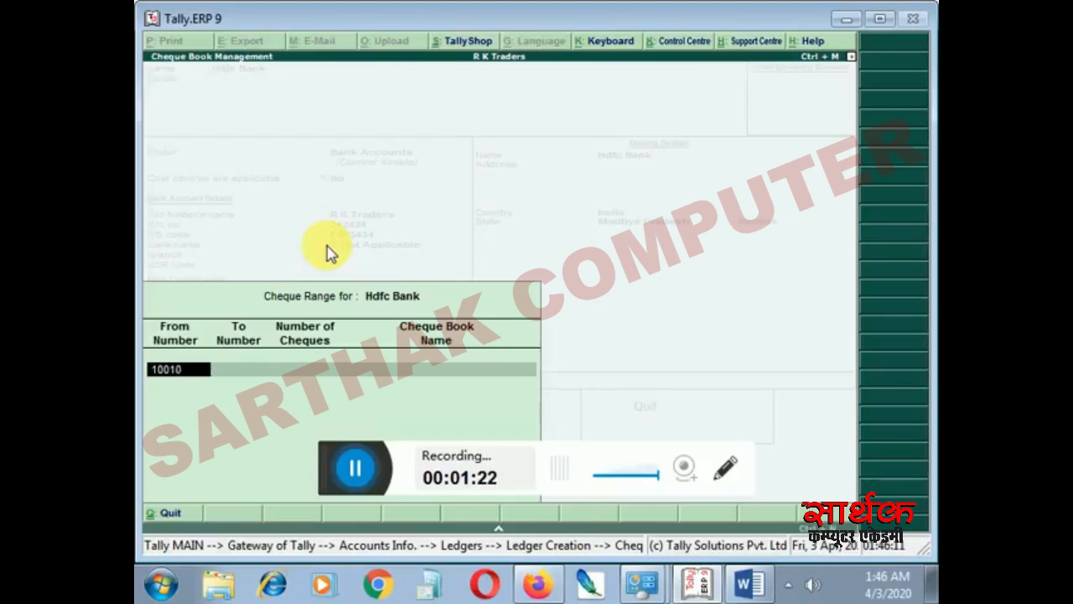
pyautogui.write('201')
pyautogui.press('Return')
pyautogui.write('100102')
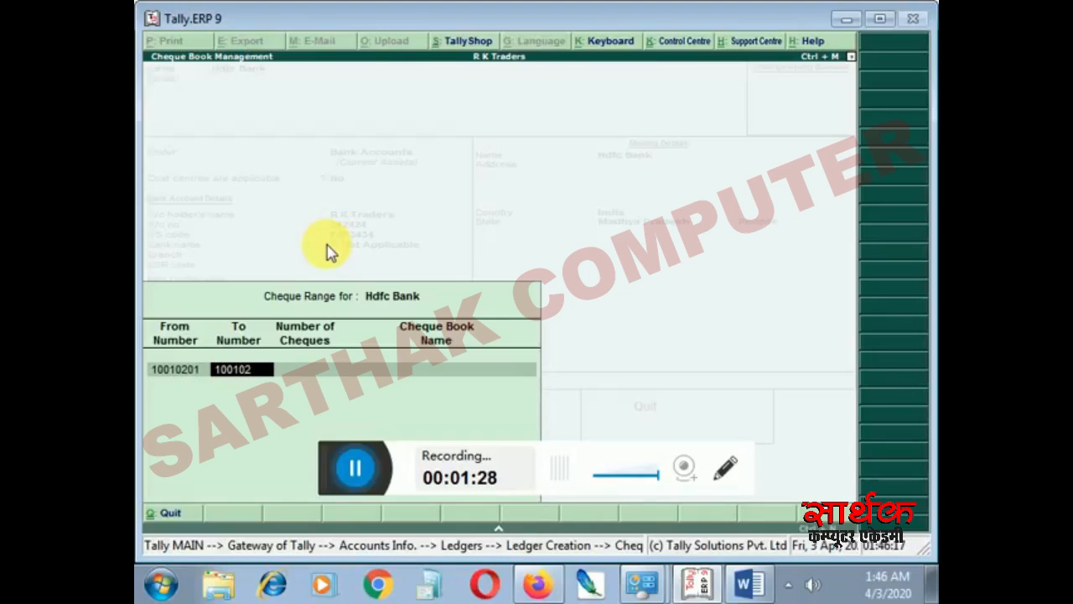
pyautogui.write('31')
pyautogui.press('Return')
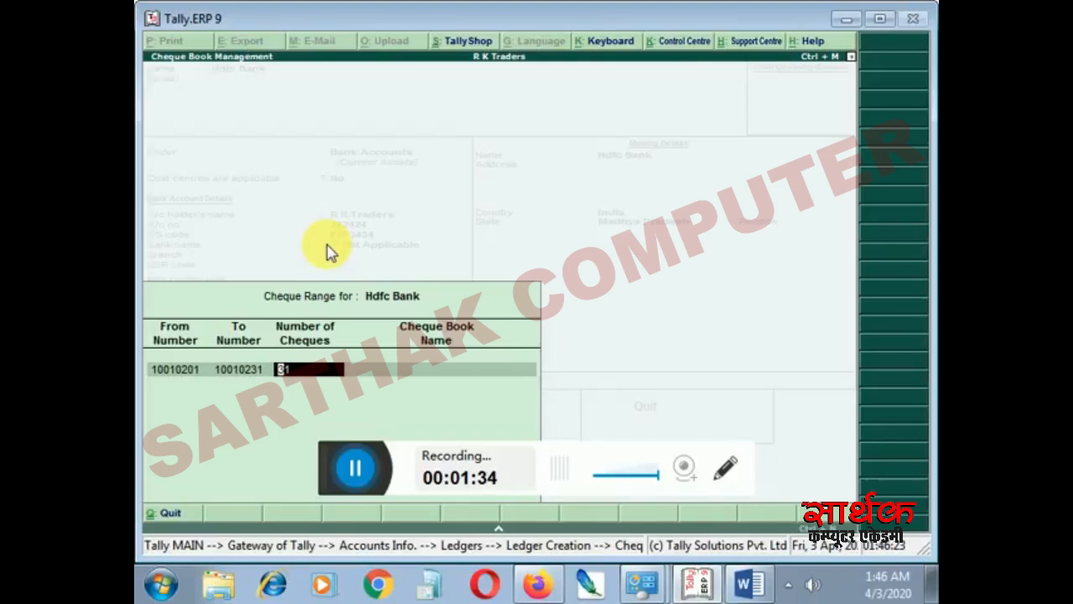
pyautogui.press('Return')
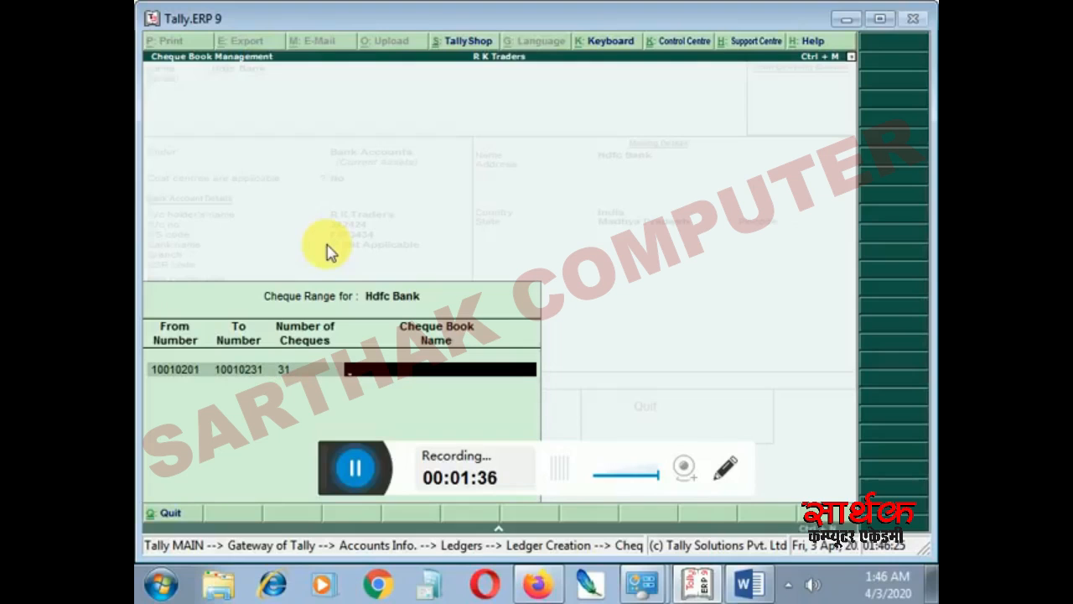
pyautogui.write('Hdfc Bank')
pyautogui.press('Return')
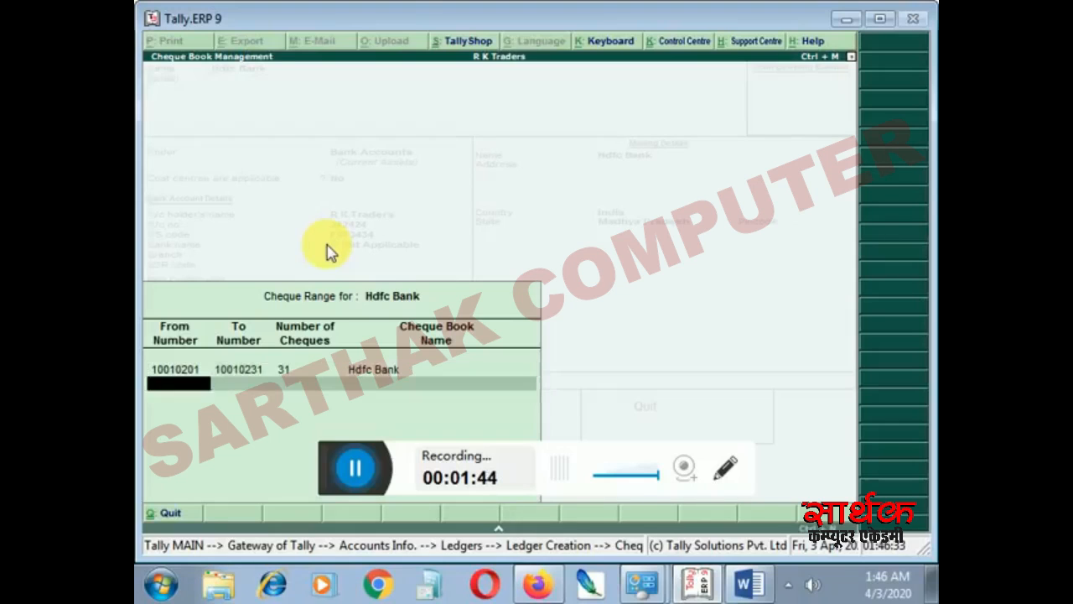
pyautogui.press('Return')
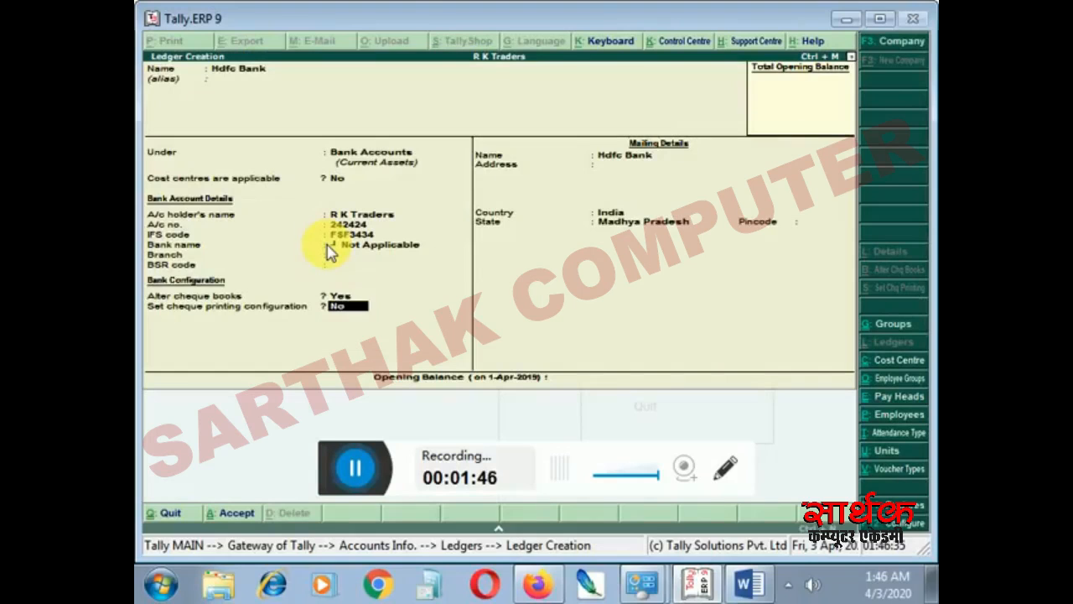
# Set the ledger's cheque printing configuration to Yes and accept the dimensions form without entering any dimensions.
pyautogui.press('y')
pyautogui.press('Return')
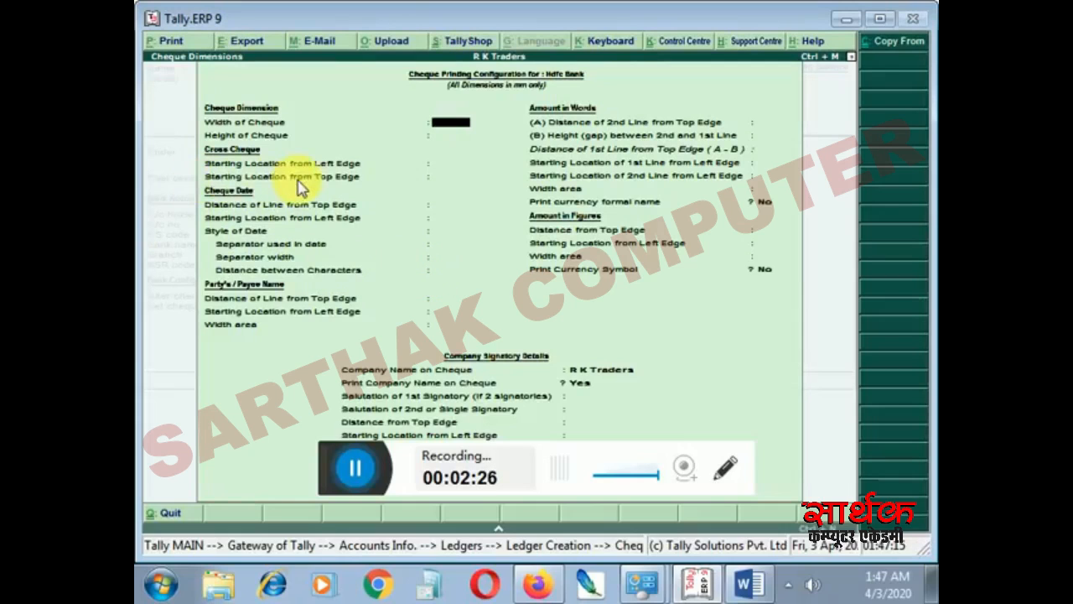
pyautogui.hotkey('ctrl', 'a')
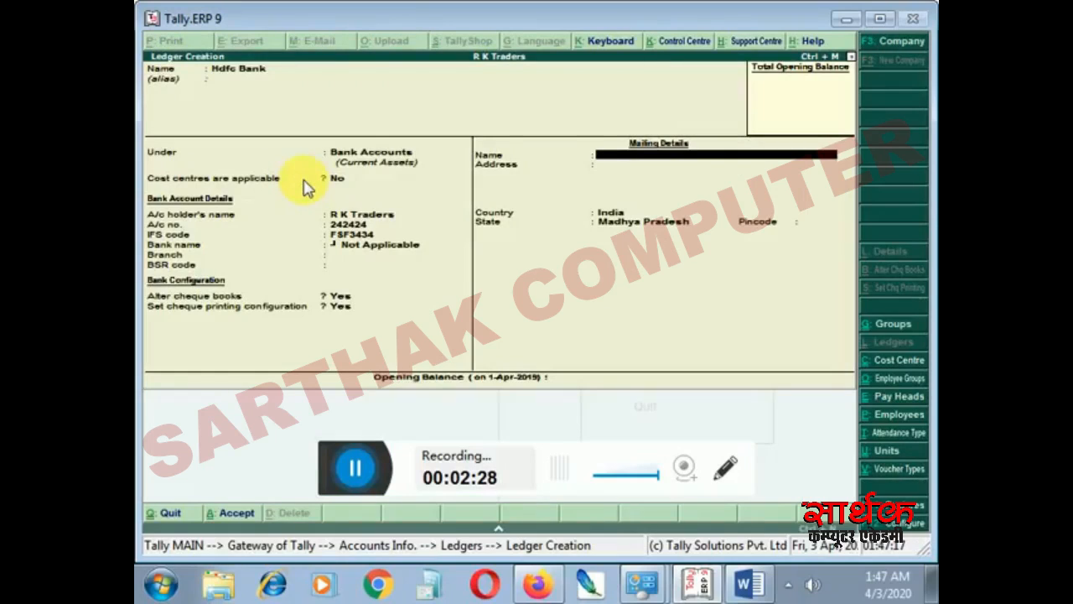
# Skip the remaining mailing details and opening balance, and save the Hdfc Bank ledger.
pyautogui.press('Return')
pyautogui.press('Return')
pyautogui.press('Return')
pyautogui.press('Return')
pyautogui.press('Return')
pyautogui.press('Return')
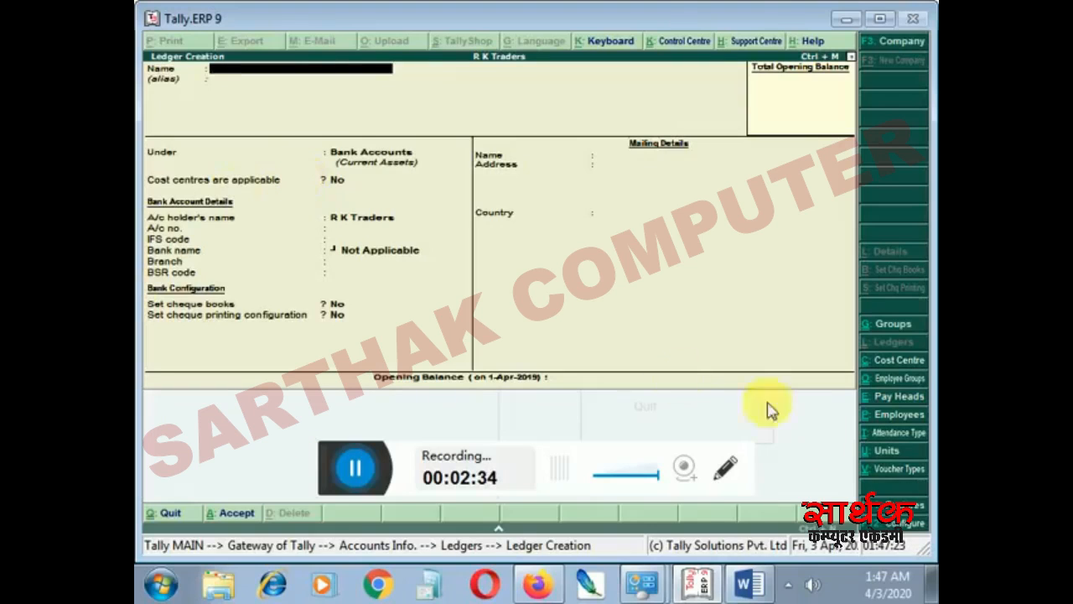
pyautogui.click(749, 584)
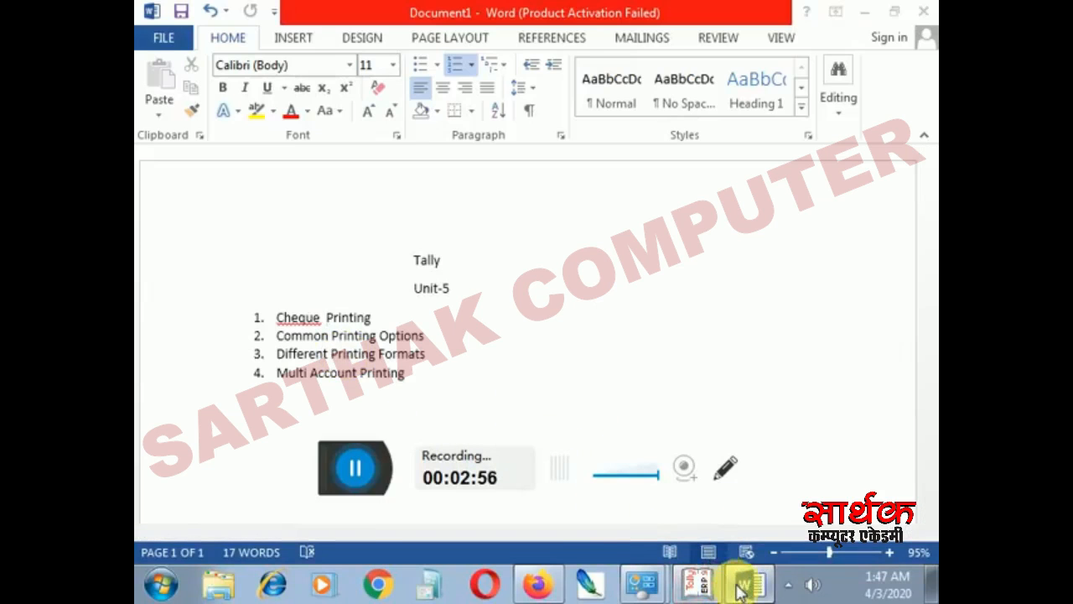
pyautogui.click(698, 584)
# Quit ledger creation and return to the Gateway of Tally.
pyautogui.press('Escape')
pyautogui.press('Return')
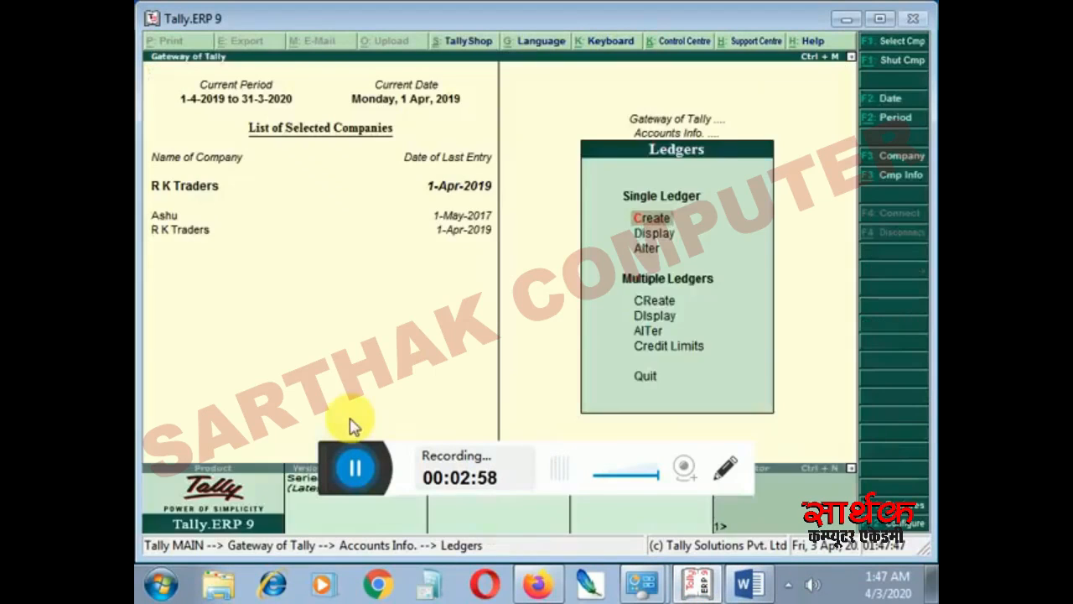
pyautogui.press('Escape')
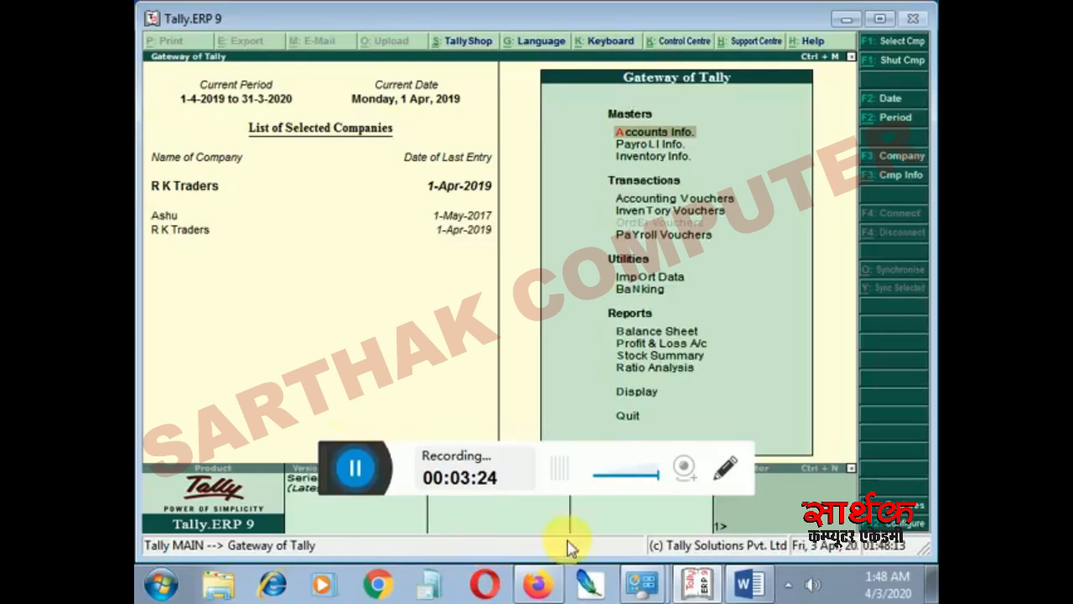
# Start a purchase accounting voucher with supplier invoice number 323 and date 1-Apr-2019.
pyautogui.press('Down')
pyautogui.press('Down')
pyautogui.press('Down')
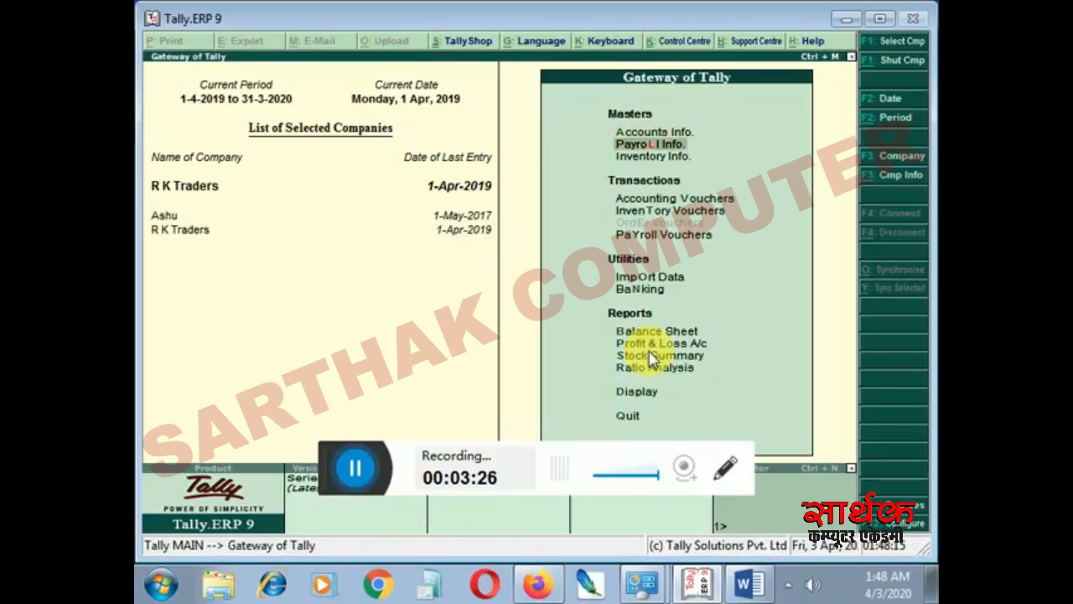
pyautogui.press('Return')
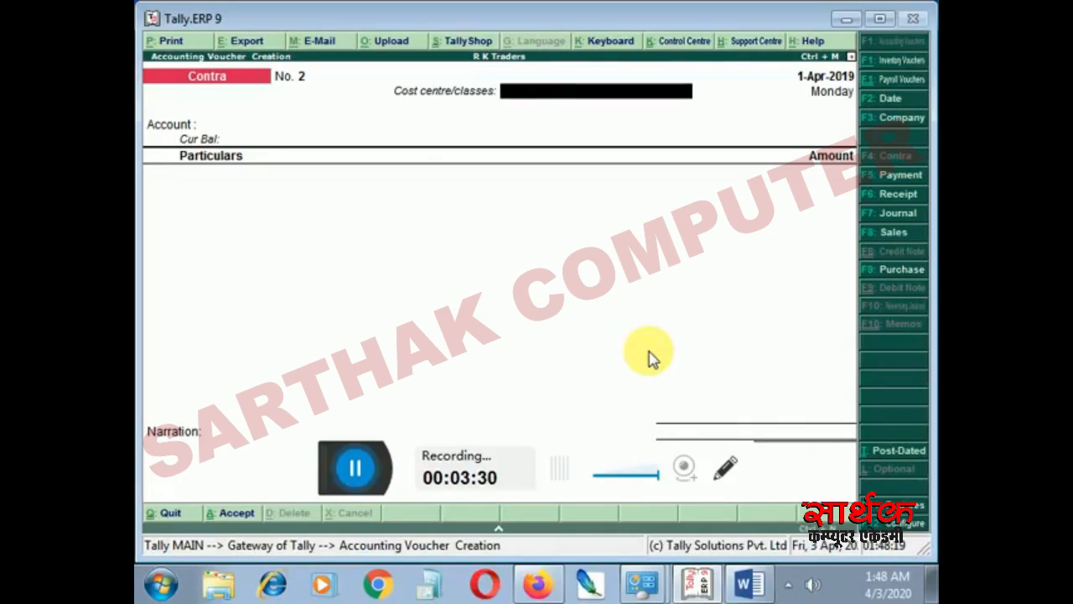
pyautogui.press('F9')
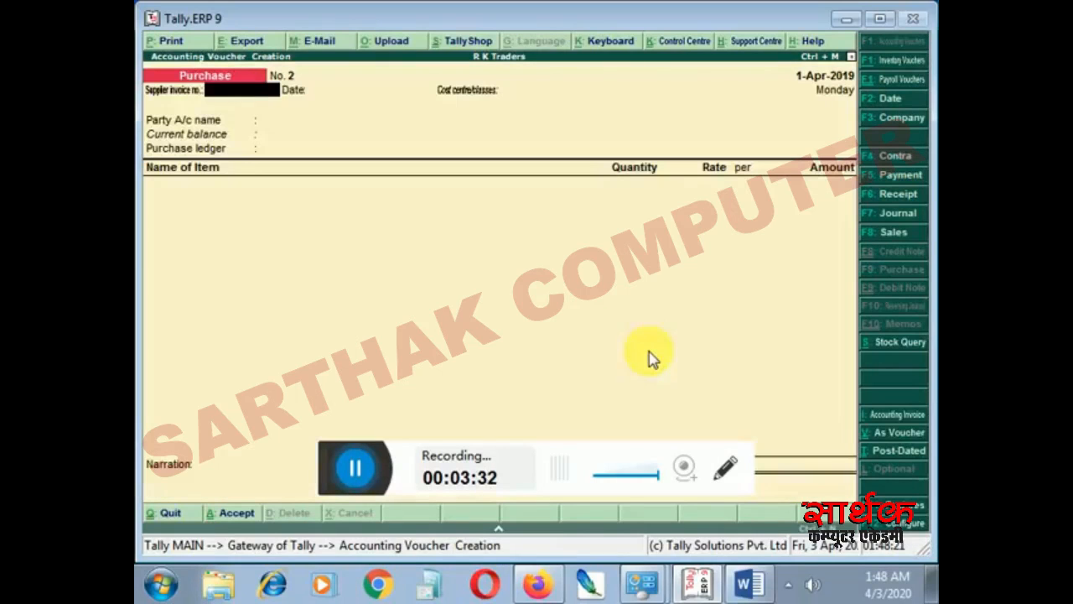
pyautogui.press('Return')
pyautogui.press('Return')
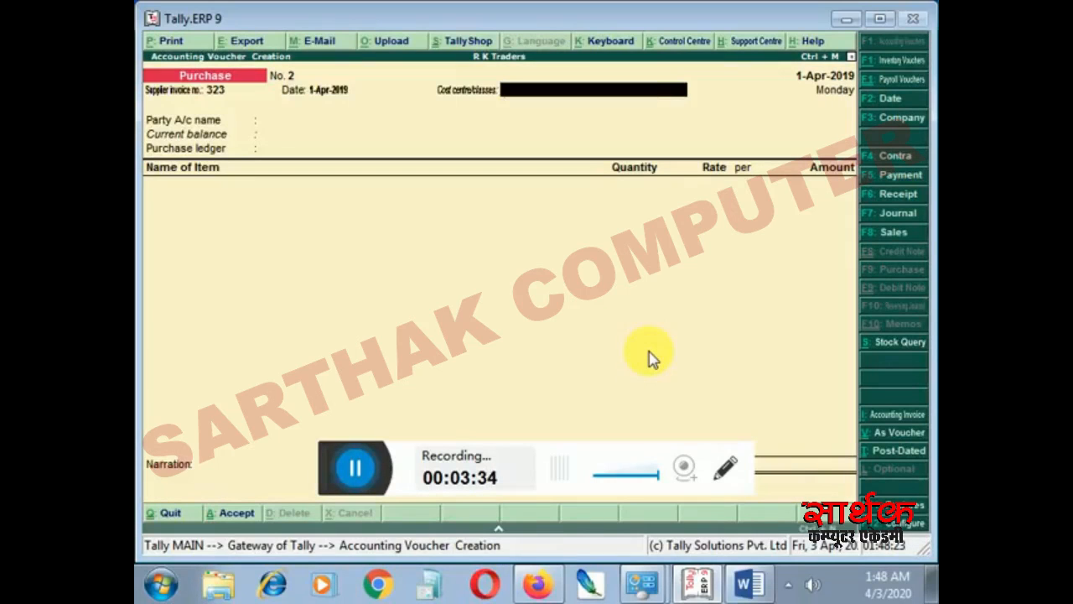
# Set the voucher's cost centre class to Not Applicable, the party account to Cash and the purchase ledger to Goods Purchase.
pyautogui.press('Return')
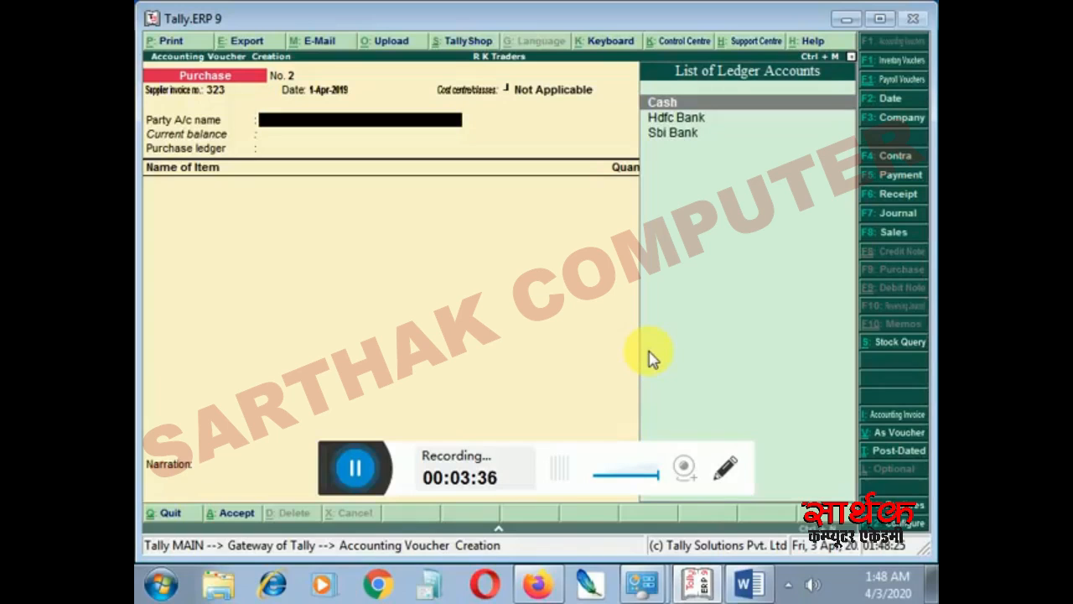
pyautogui.press('Return')
pyautogui.press('Return')
pyautogui.press('Return')
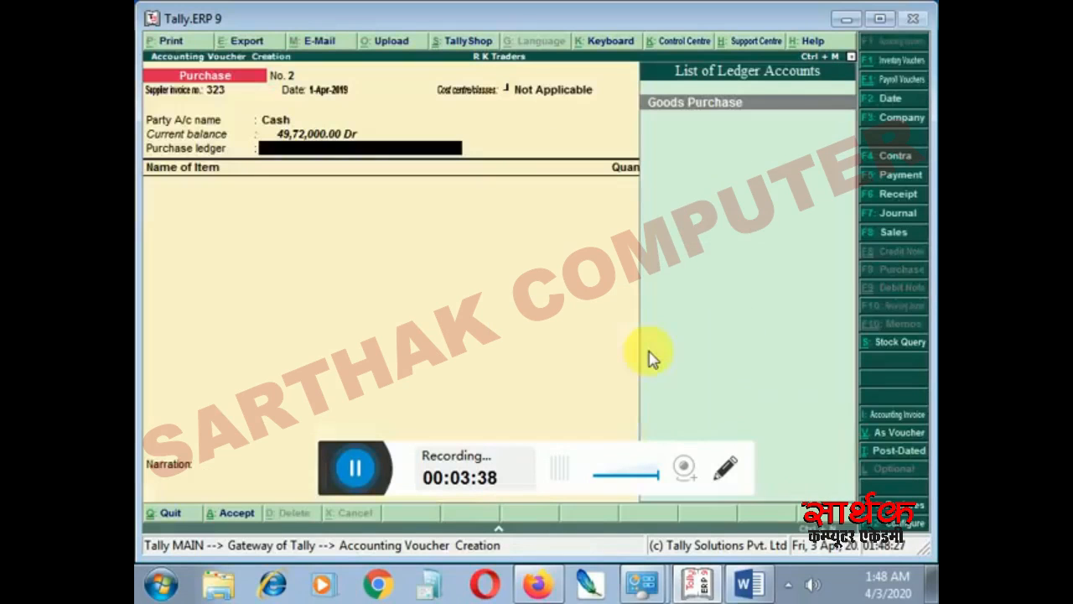
pyautogui.press('Return')
# Add the stock item Crocine Advance under a new batch number 25001 with a quantity of 50 strips at 20.00.
pyautogui.press('Down')
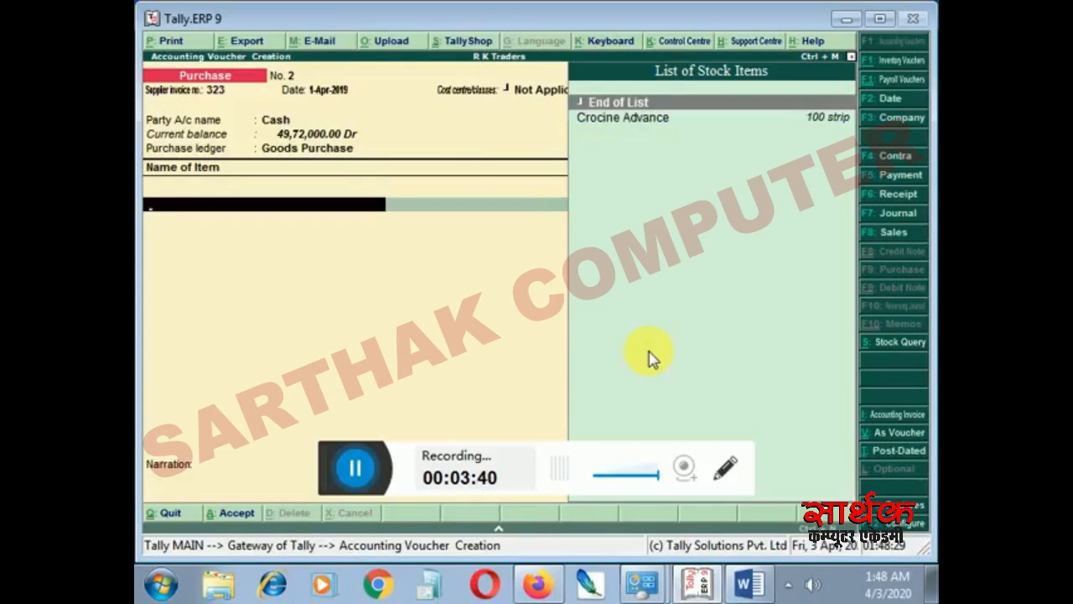
pyautogui.press('Return')
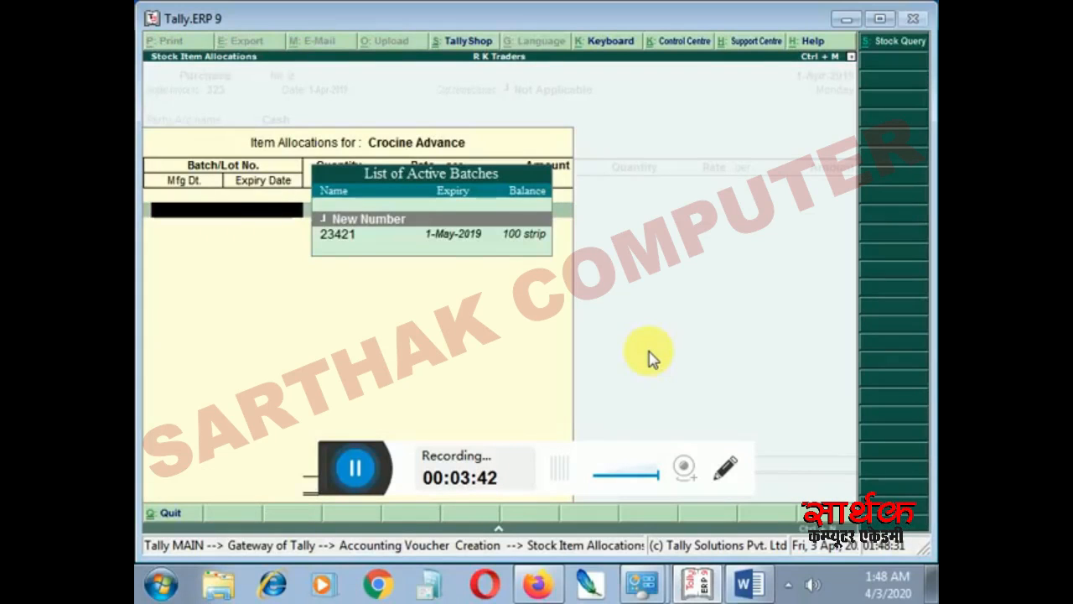
pyautogui.press('Return')
pyautogui.write('250')
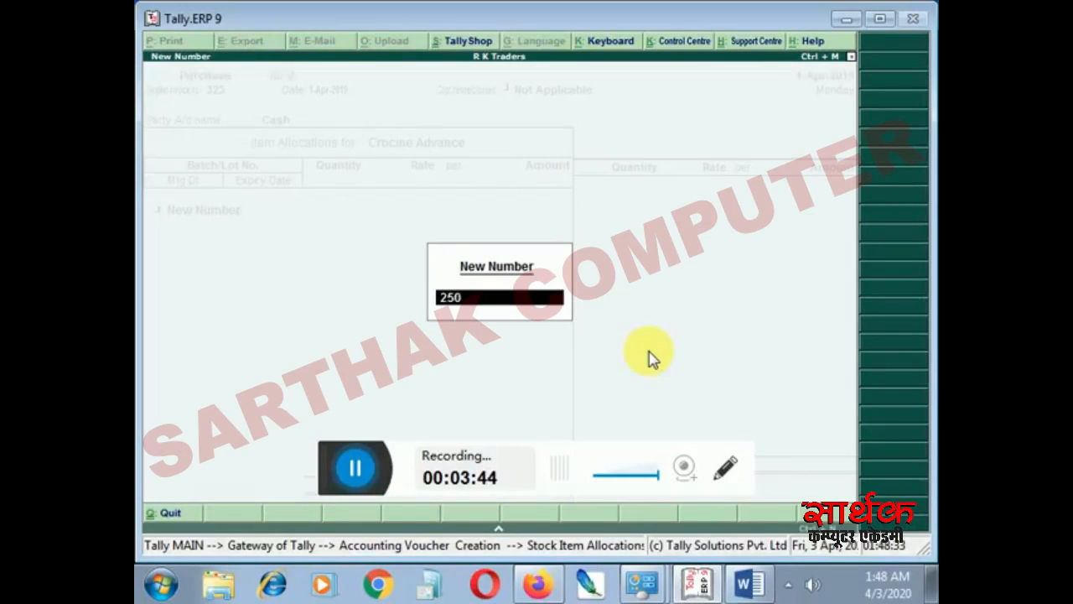
pyautogui.write('01')
pyautogui.press('Return')
pyautogui.write('50')
pyautogui.press('Return')
pyautogui.press('Return')
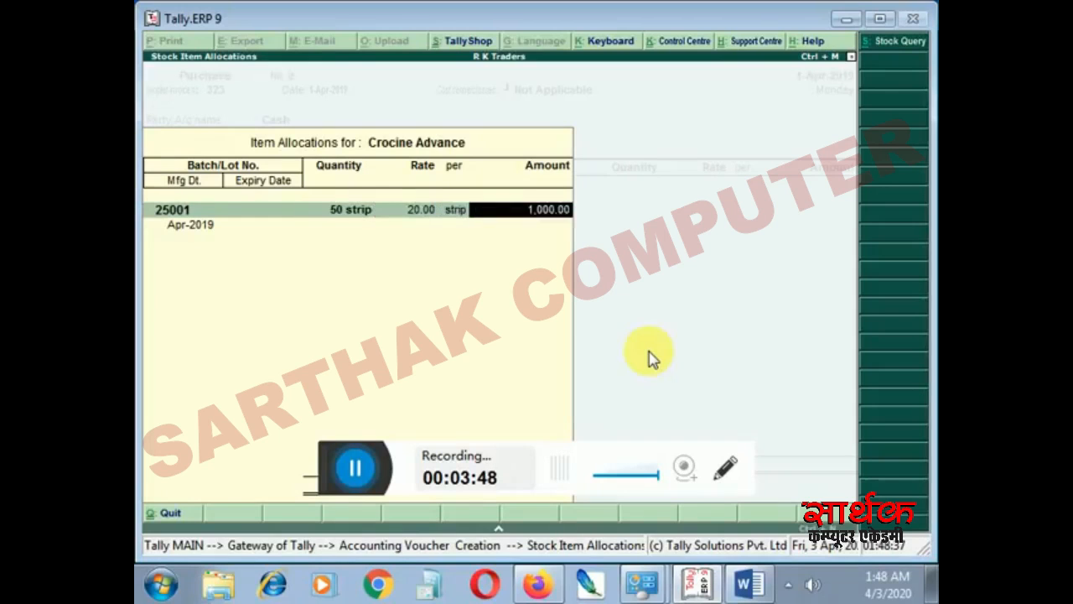
# Give the batch an Apr-2019 manufacturing date and a 1-Jun-2019 expiry, and close the batch and item lists.
pyautogui.press('Return')
pyautogui.write('1')
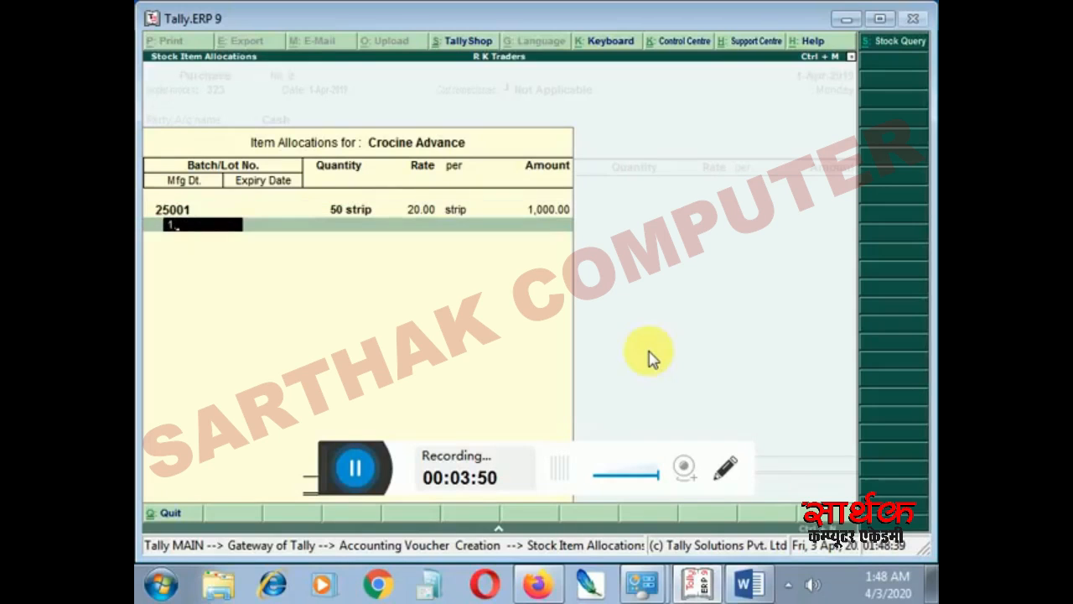
pyautogui.press('Return')
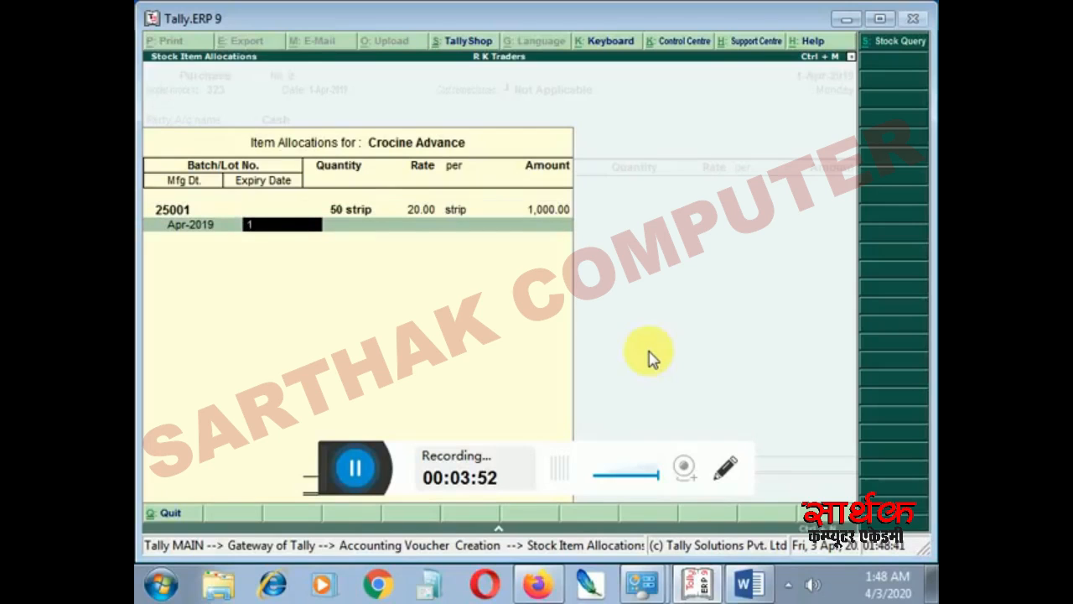
pyautogui.press('Return')
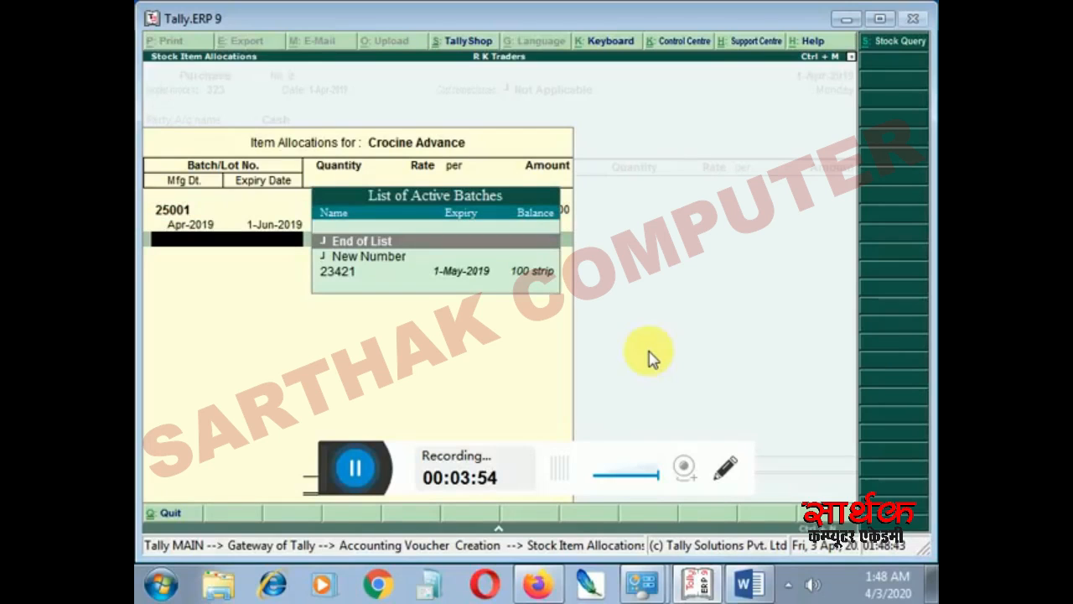
pyautogui.press('Return')
pyautogui.press('Return')
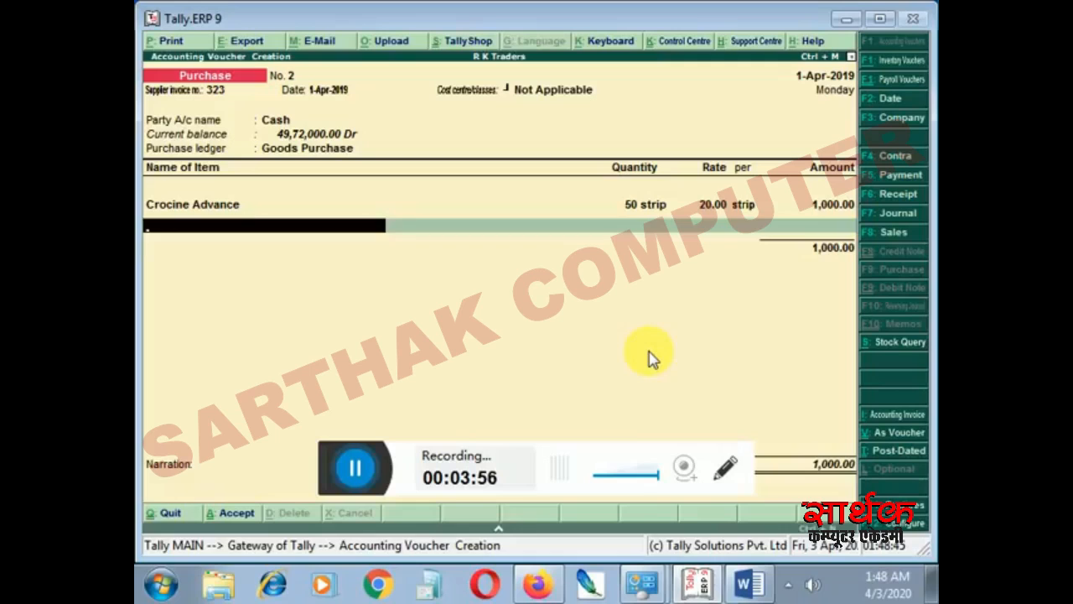
pyautogui.press('Return')
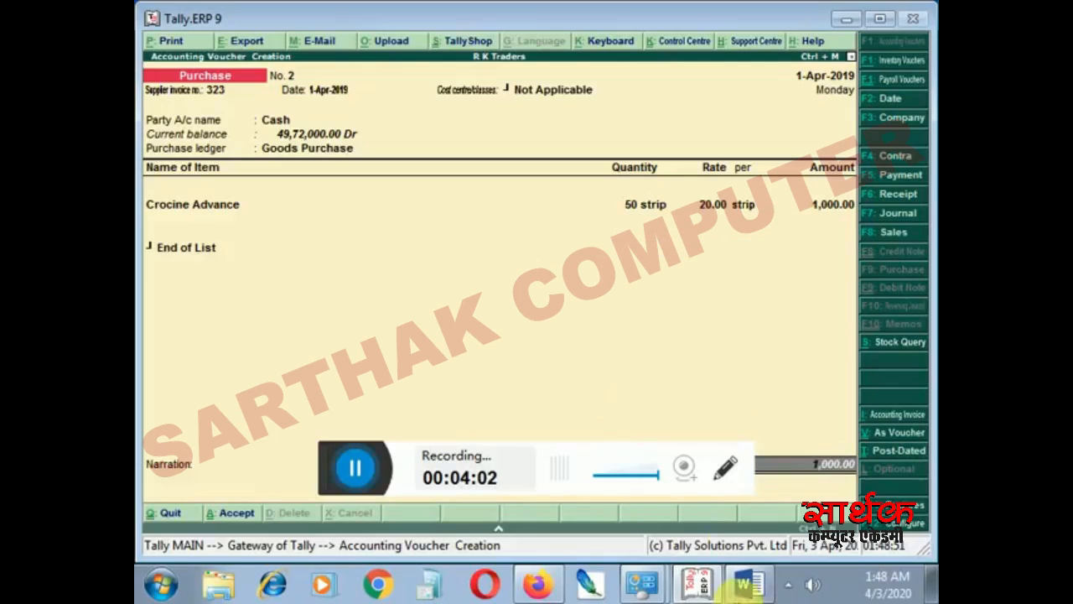
# Switch to the Word document and add "Print (Alt+P)" as the fifth item of the numbered list.
pyautogui.click(748, 584)
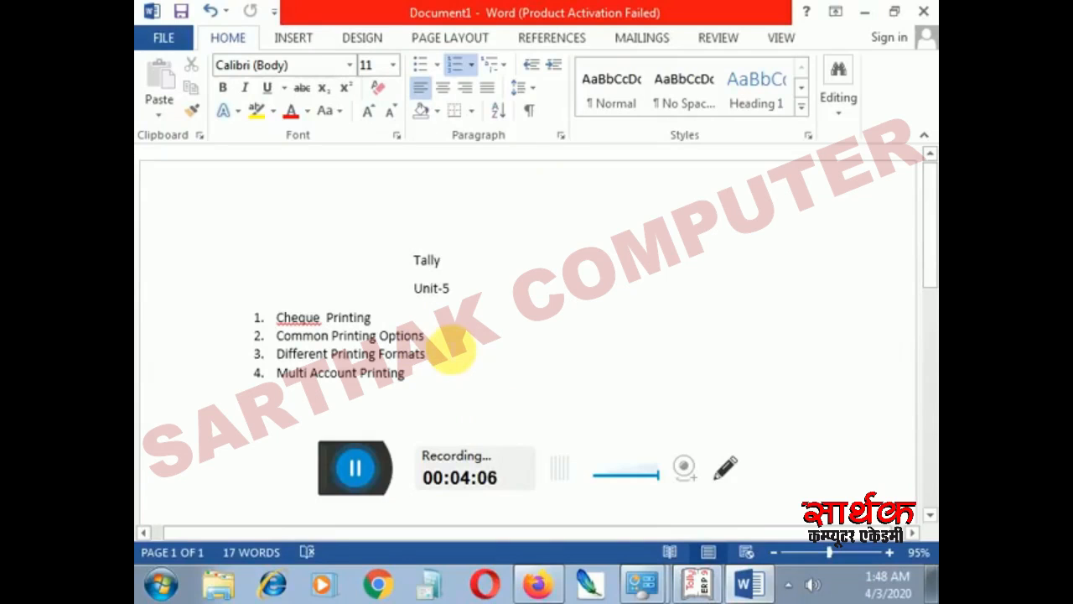
pyautogui.press('Down')
pyautogui.press('Return')
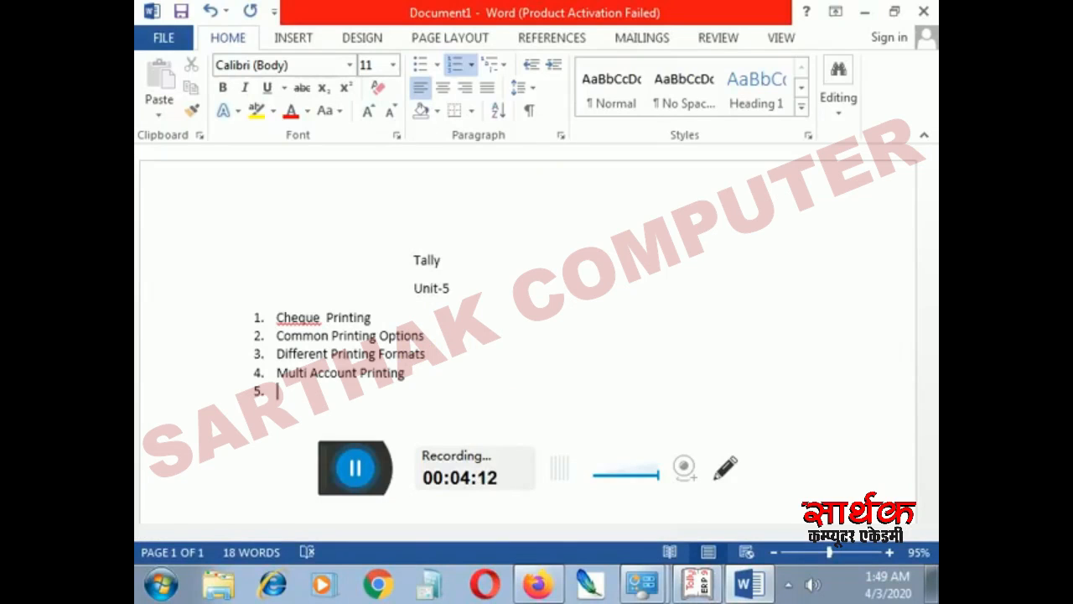
pyautogui.write('int (Alt')
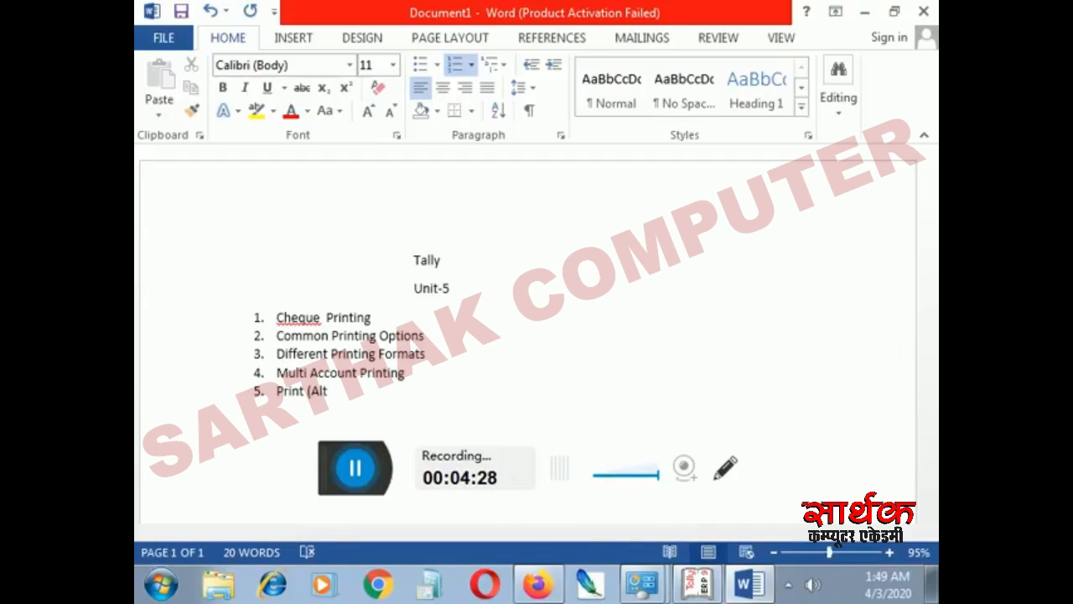
pyautogui.write('+PP)_P')
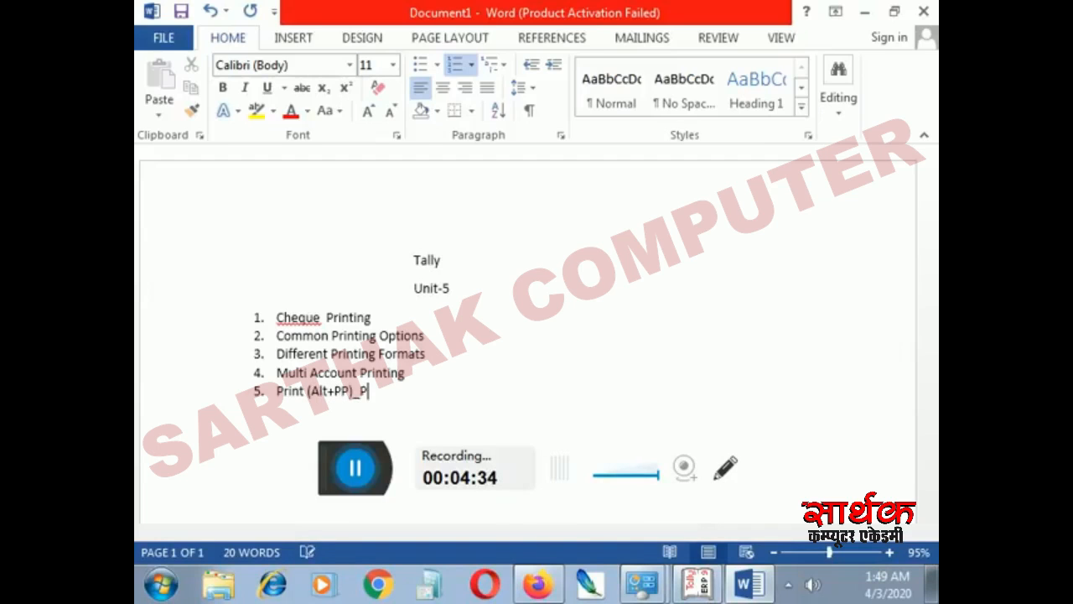
pyautogui.press('BackSpace')
pyautogui.press('BackSpace')
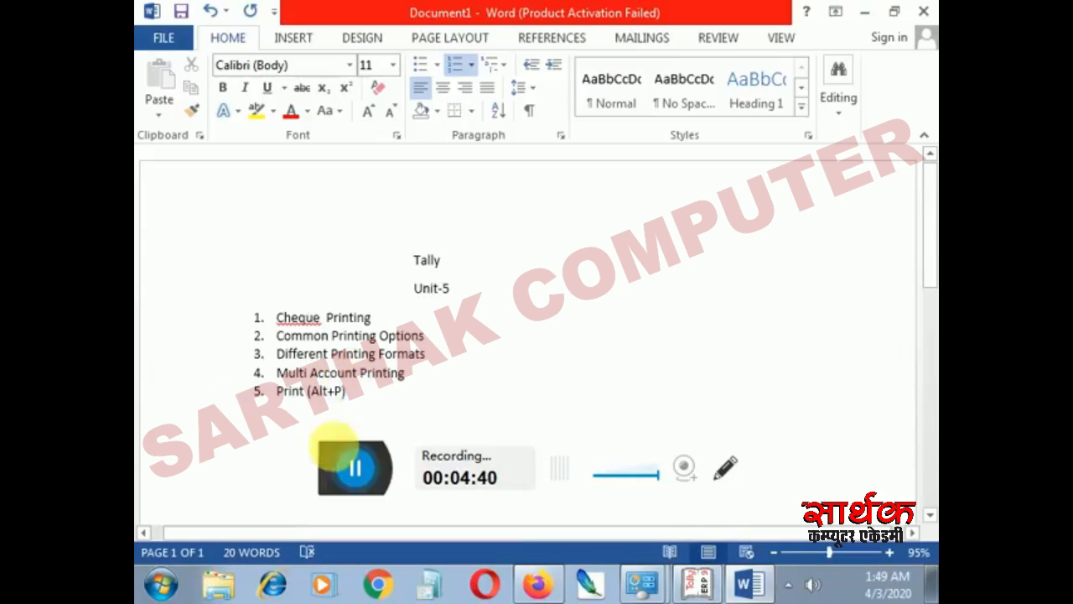
# Switch back to Tally, start printing the purchase voucher and choose English as the print language.
pyautogui.click(696, 584)
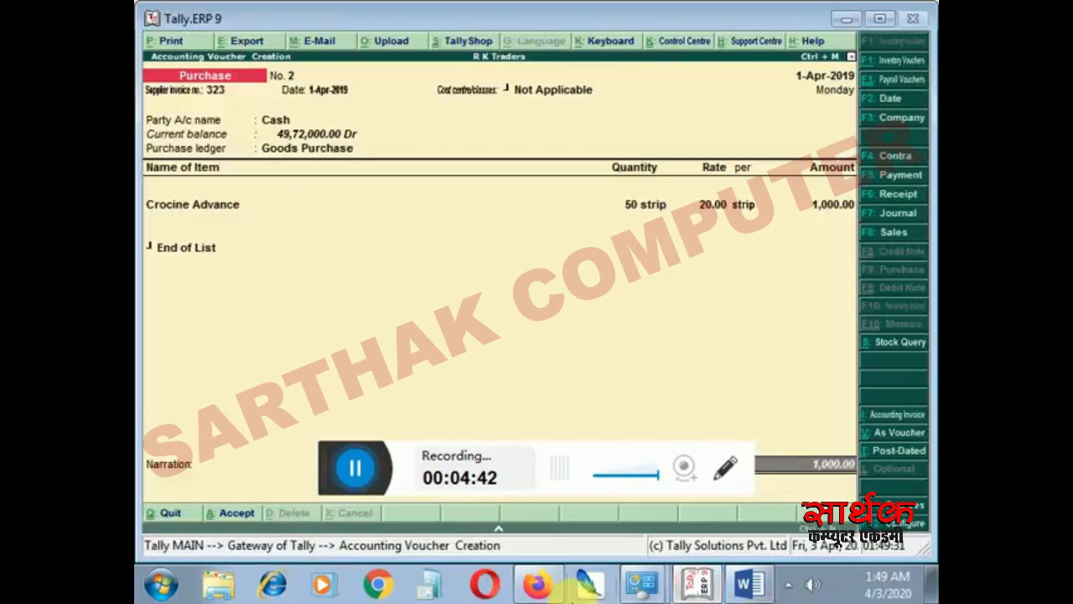
pyautogui.hotkey('alt', 'p')
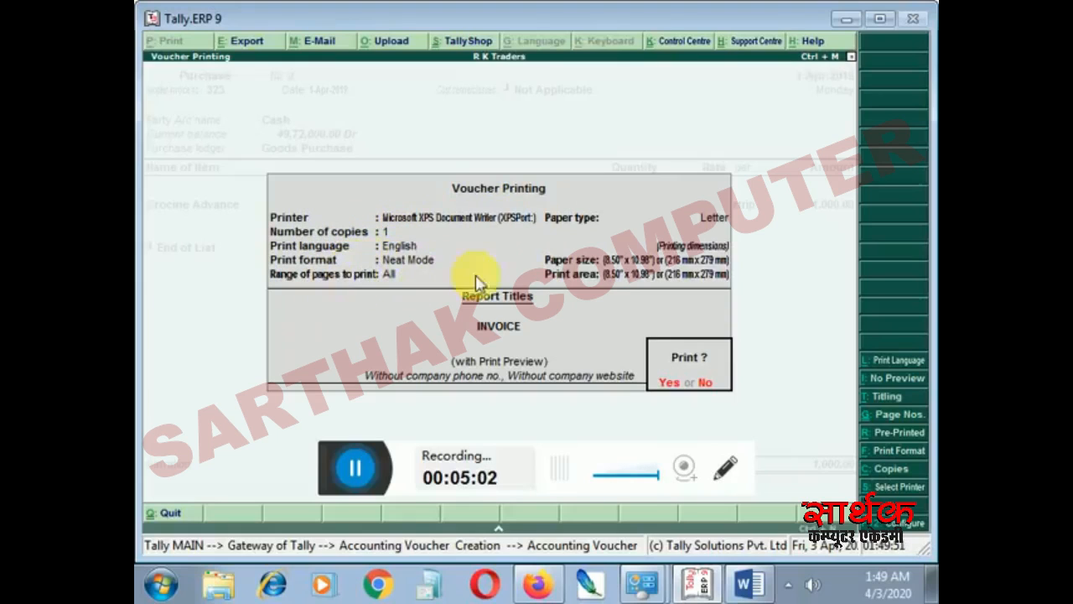
pyautogui.click(897, 364)
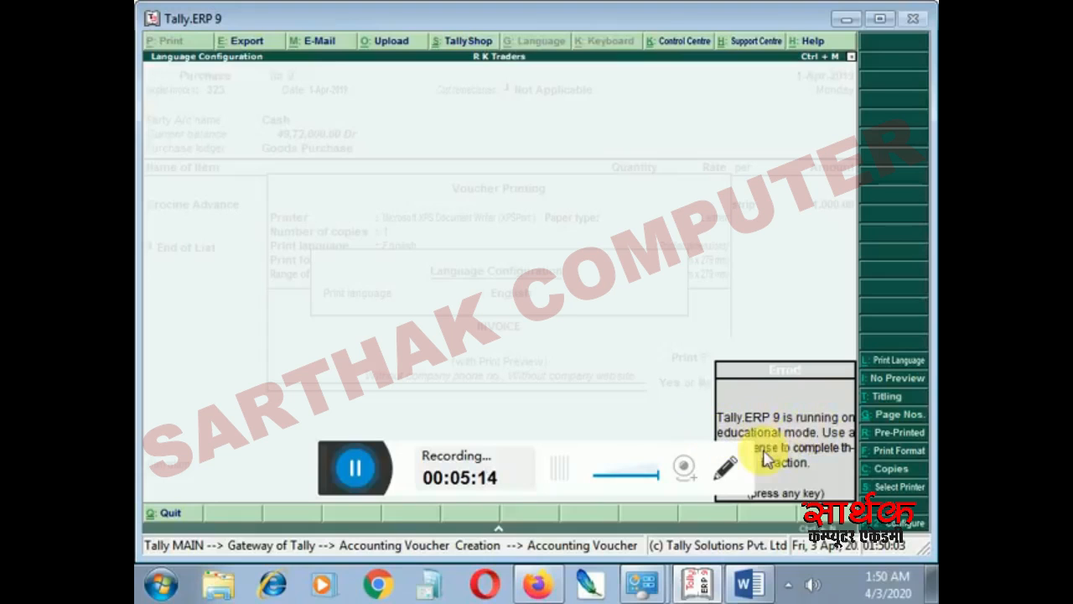
pyautogui.click(890, 360)
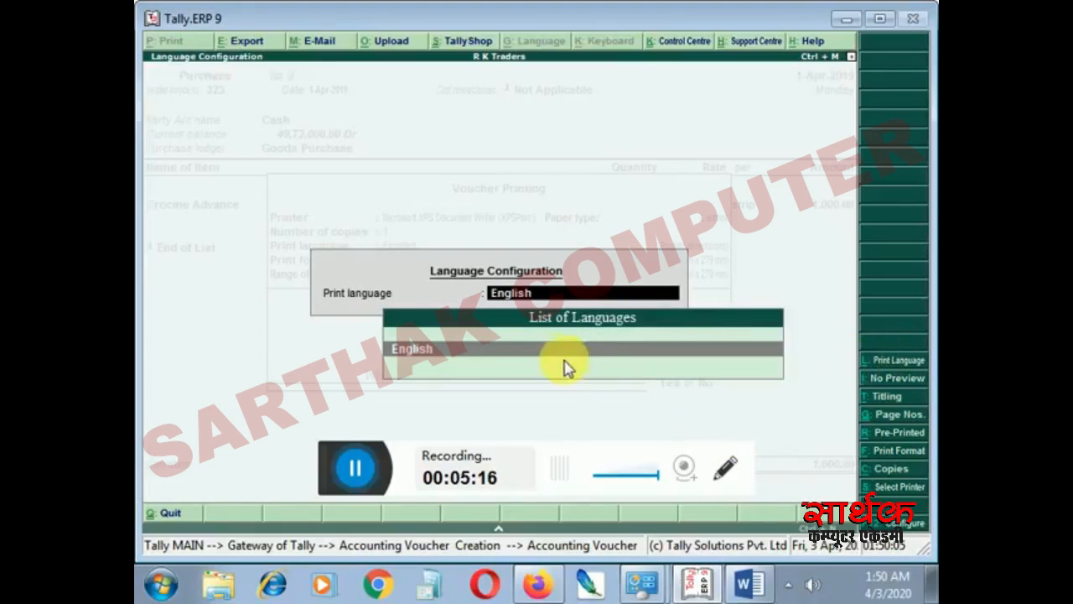
pyautogui.click(511, 352)
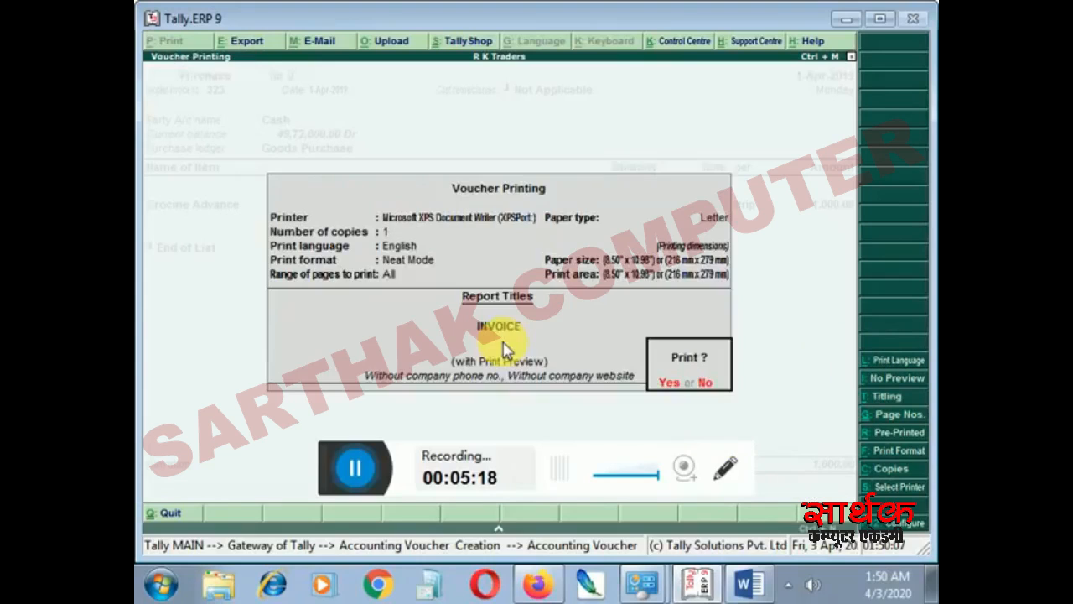
# Switch print preview off and back on, and review and accept the report title settings.
pyautogui.click(882, 378)
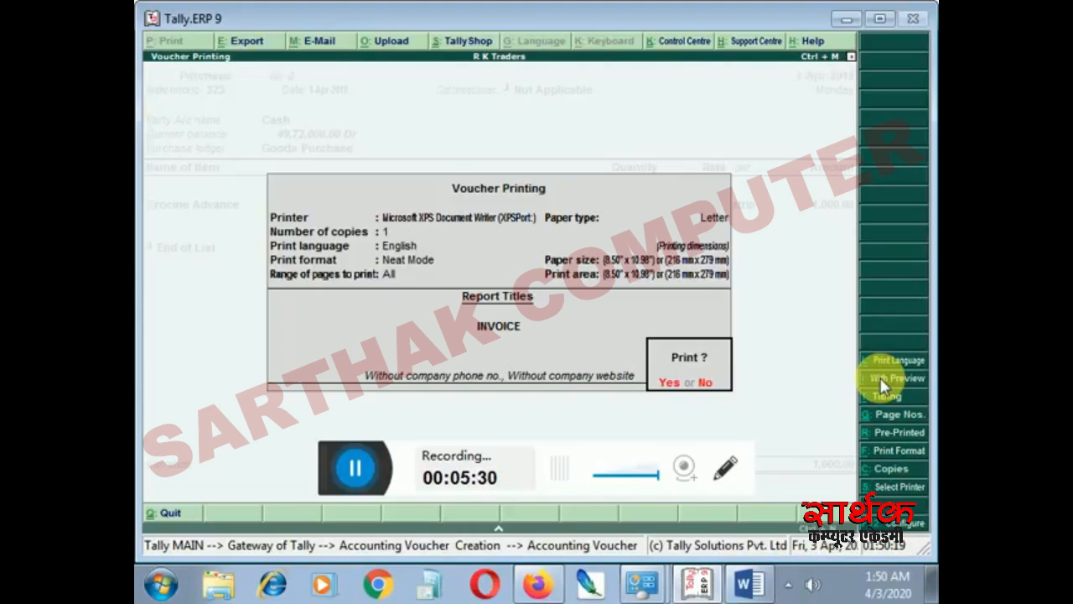
pyautogui.click(882, 381)
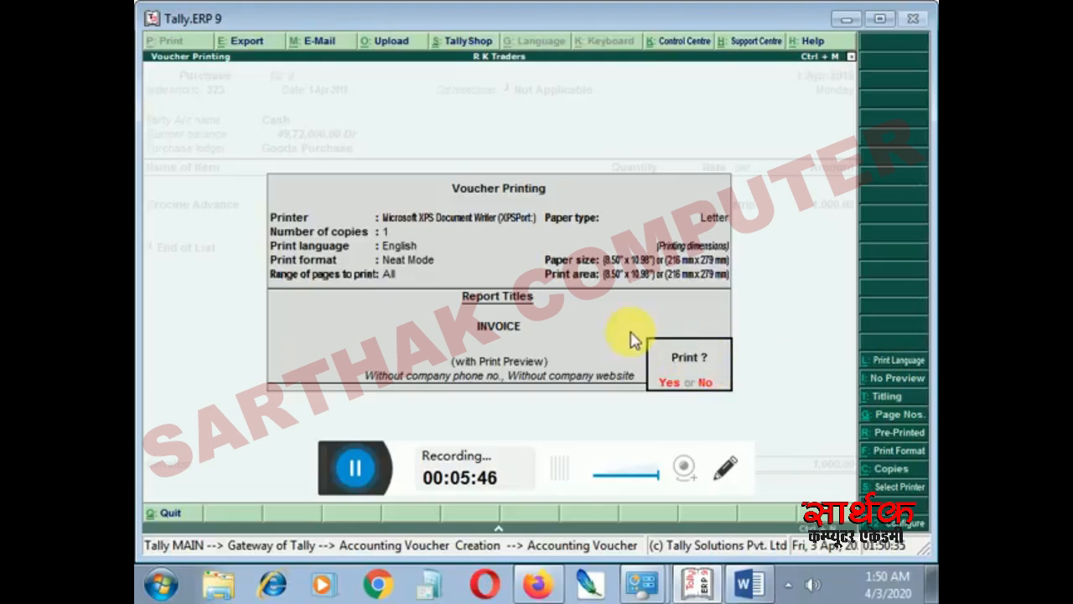
pyautogui.click(889, 397)
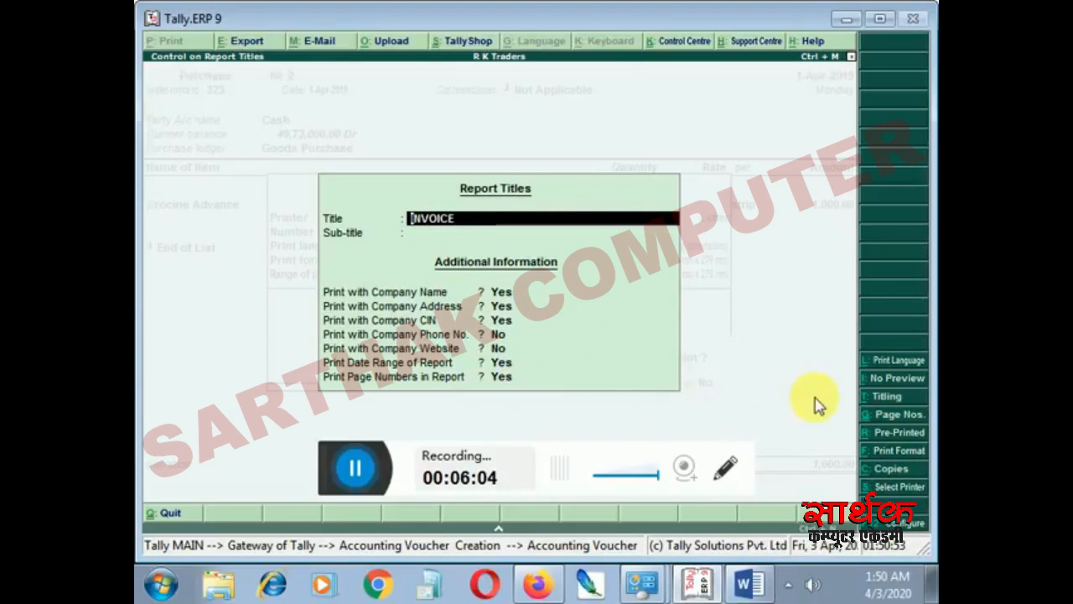
pyautogui.hotkey('ctrl', 'a')
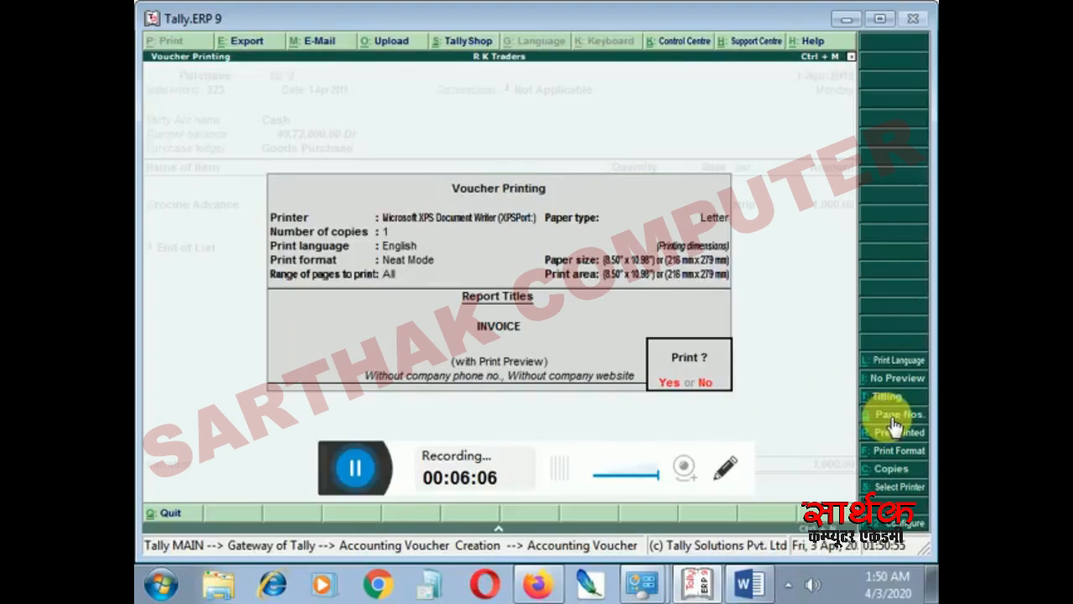
# Clear the starting page number in the page range settings and accept All as the range of pages to print.
pyautogui.click(894, 417)
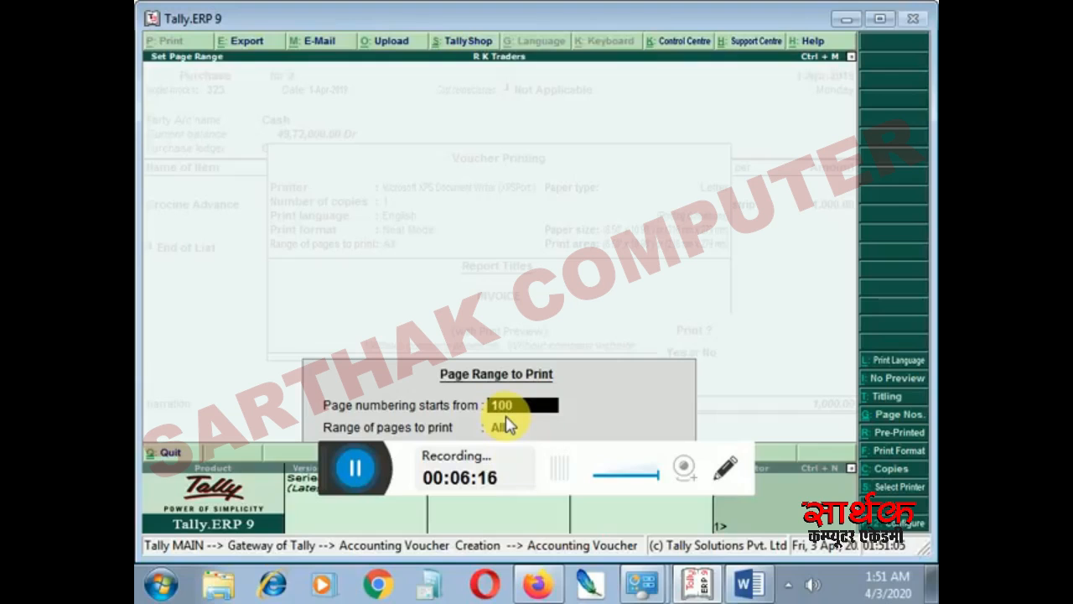
pyautogui.press('BackSpace')
pyautogui.press('BackSpace')
pyautogui.press('BackSpace')
pyautogui.press('Return')
pyautogui.press('Return')
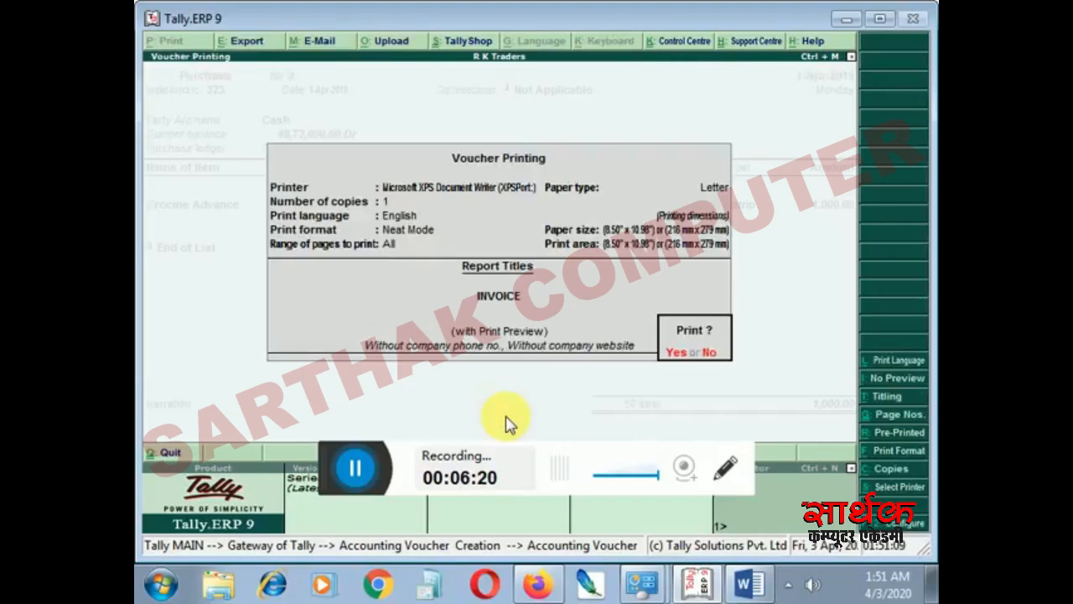
# Try the pre-printed paper setting for the voucher and return it to plain paper.
pyautogui.click(888, 432)
pyautogui.click(894, 434)
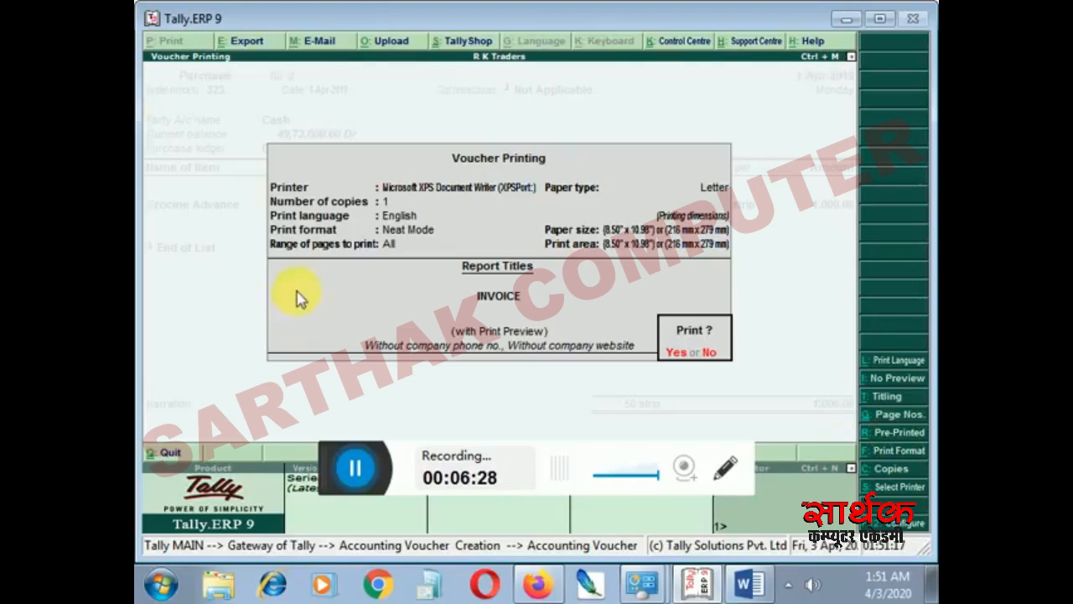
pyautogui.click(891, 432)
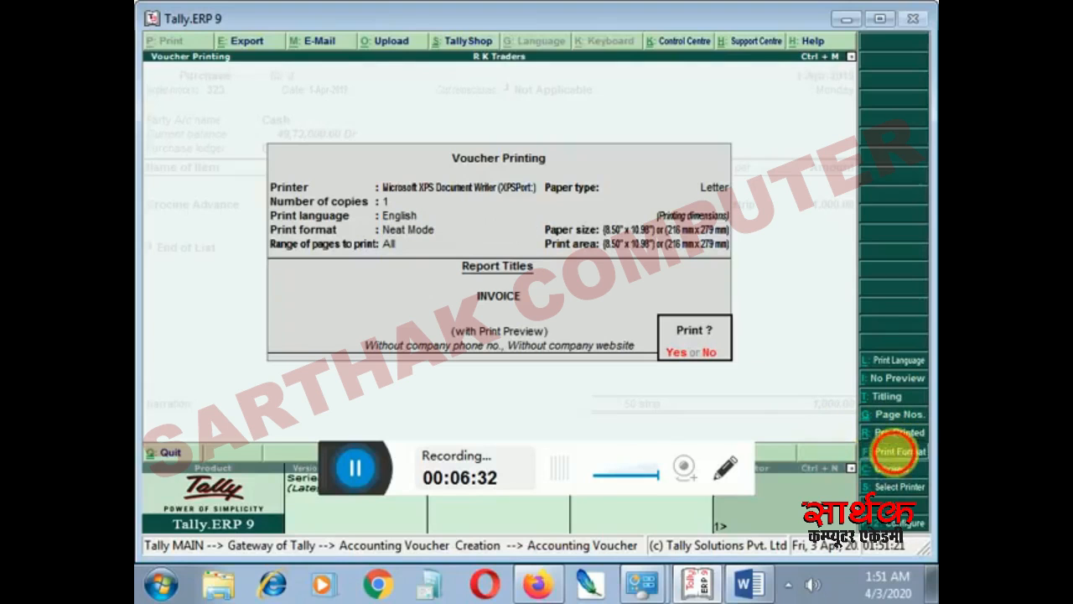
# Set the voucher's print mode to Neat Mode, checking the topic list in Word along the way.
pyautogui.click(892, 450)
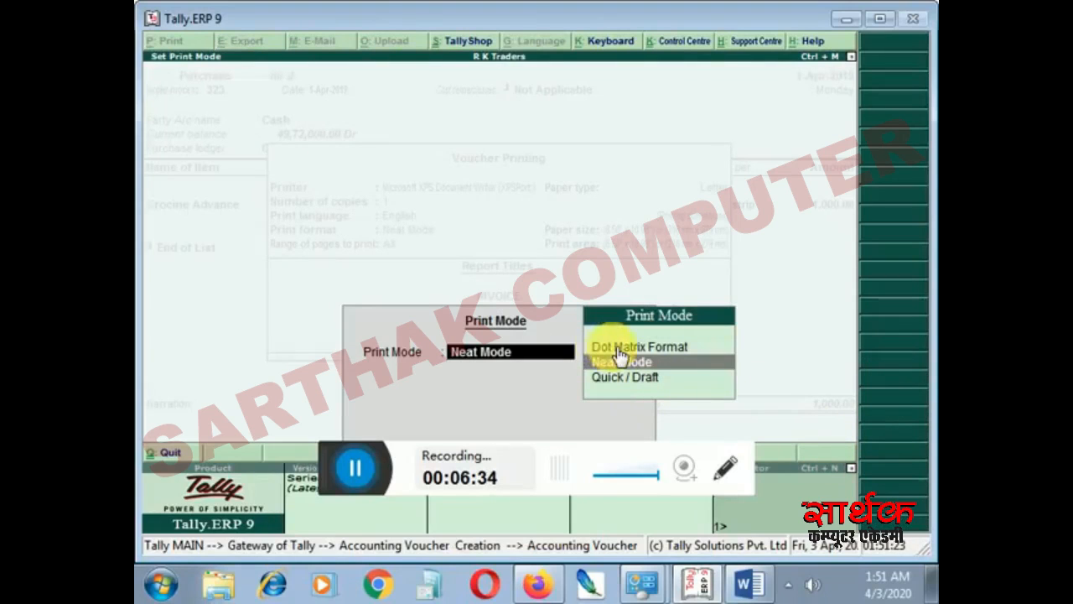
pyautogui.click(754, 587)
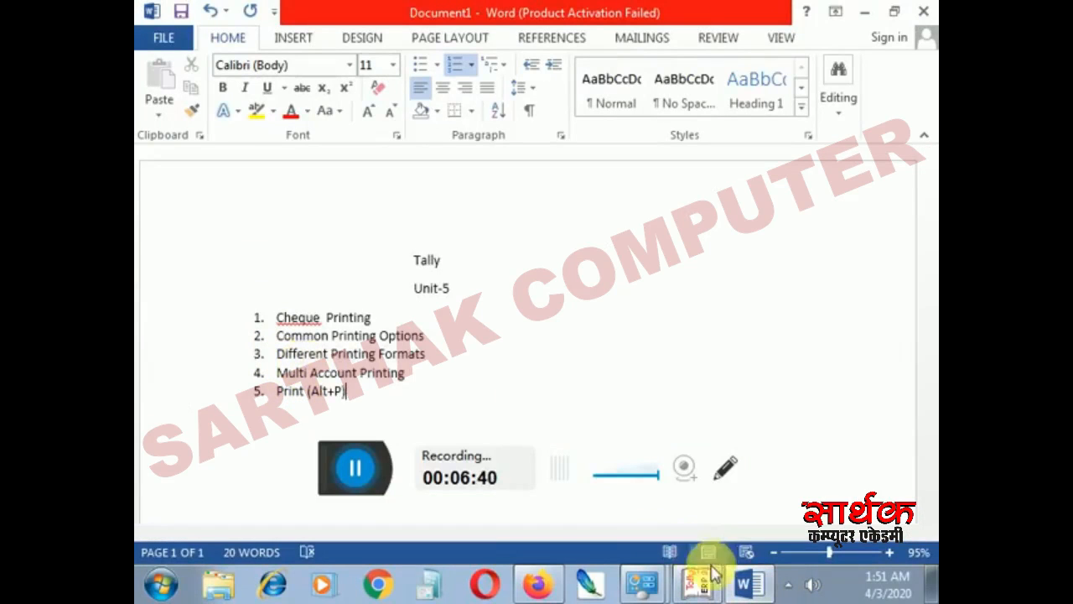
pyautogui.click(742, 581)
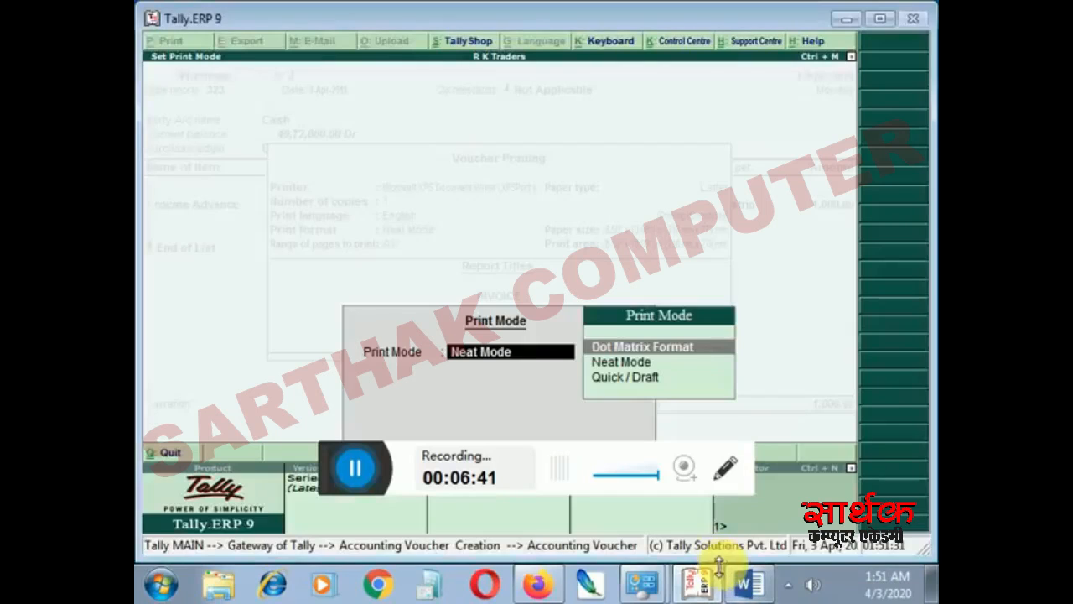
pyautogui.click(619, 368)
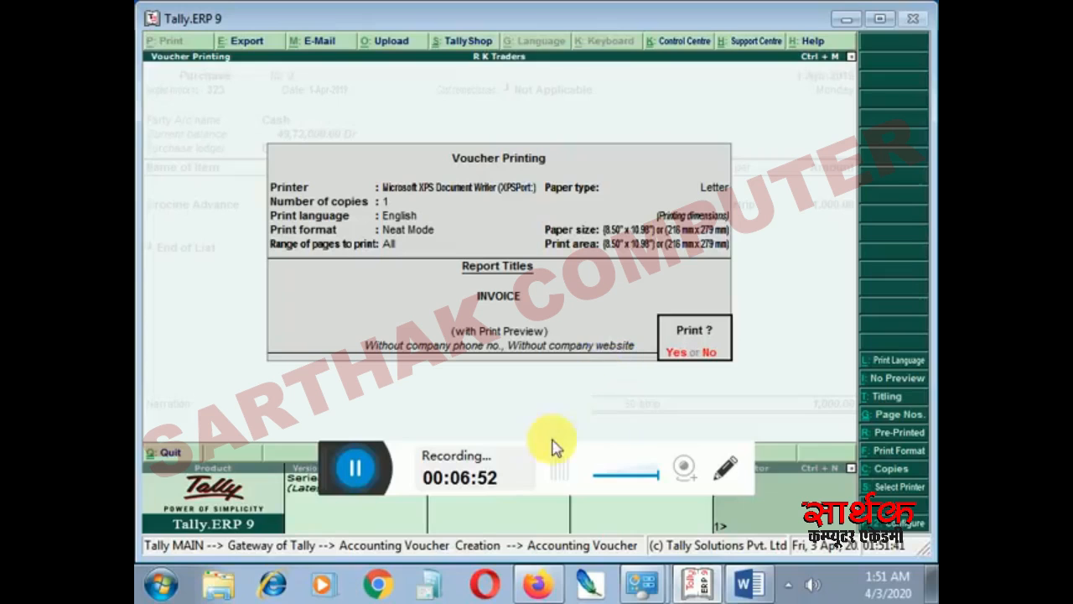
# Switch the Neat Mode print format to pre-printed paper and back to plain paper.
pyautogui.click(900, 433)
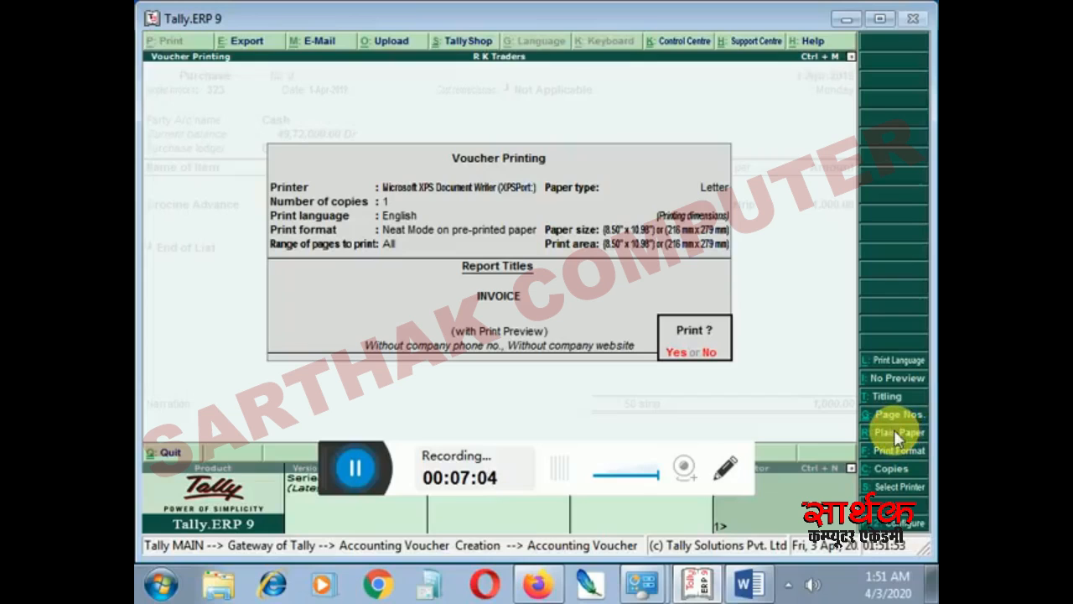
pyautogui.click(893, 430)
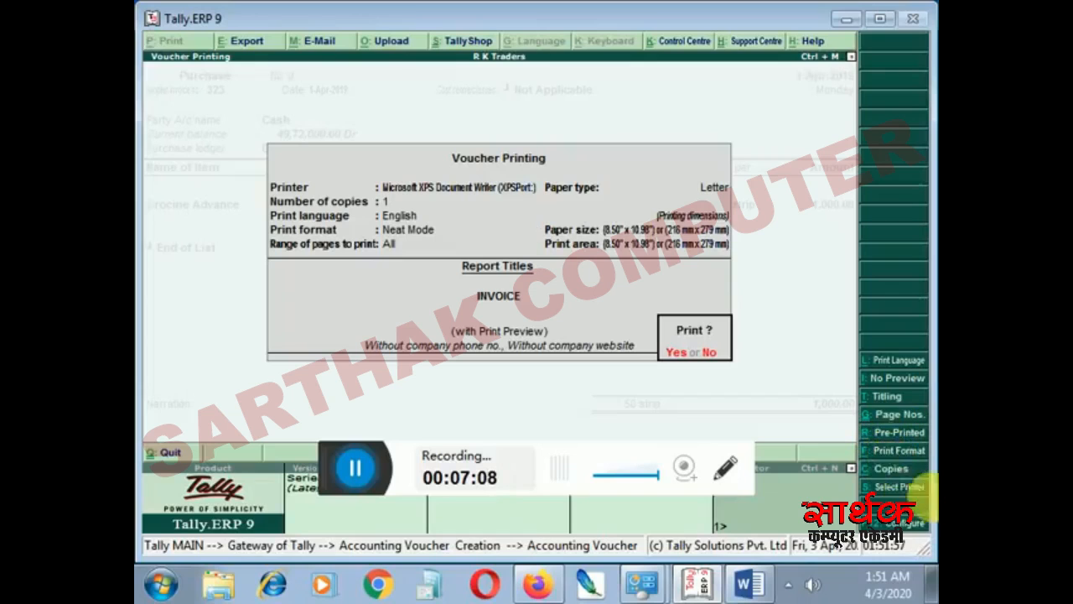
# Try 2 as the number of copies for the voucher print and return it to 1.
pyautogui.click(894, 471)
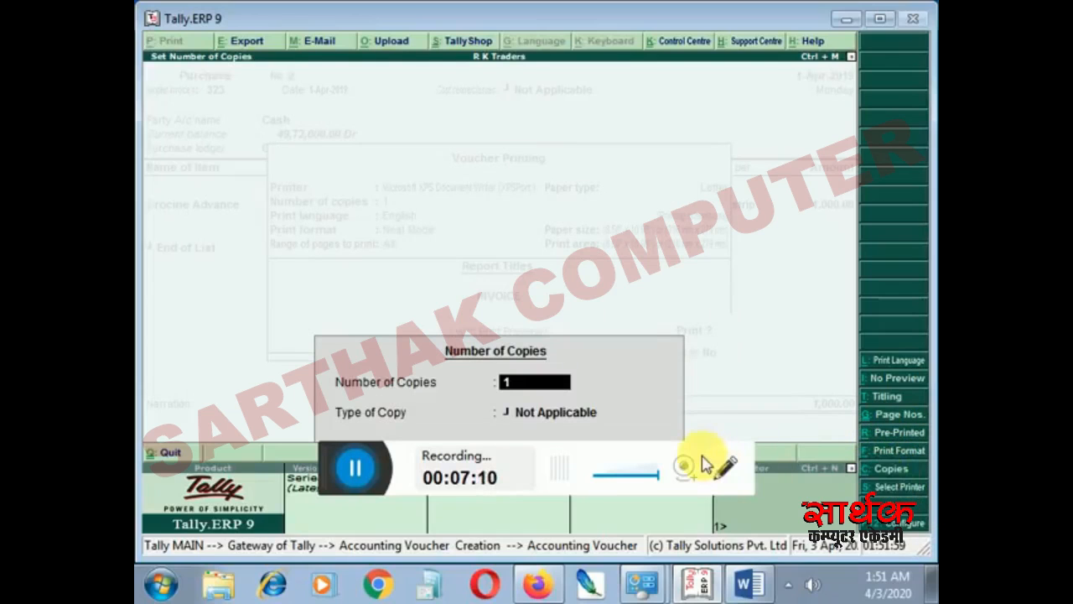
pyautogui.write('2')
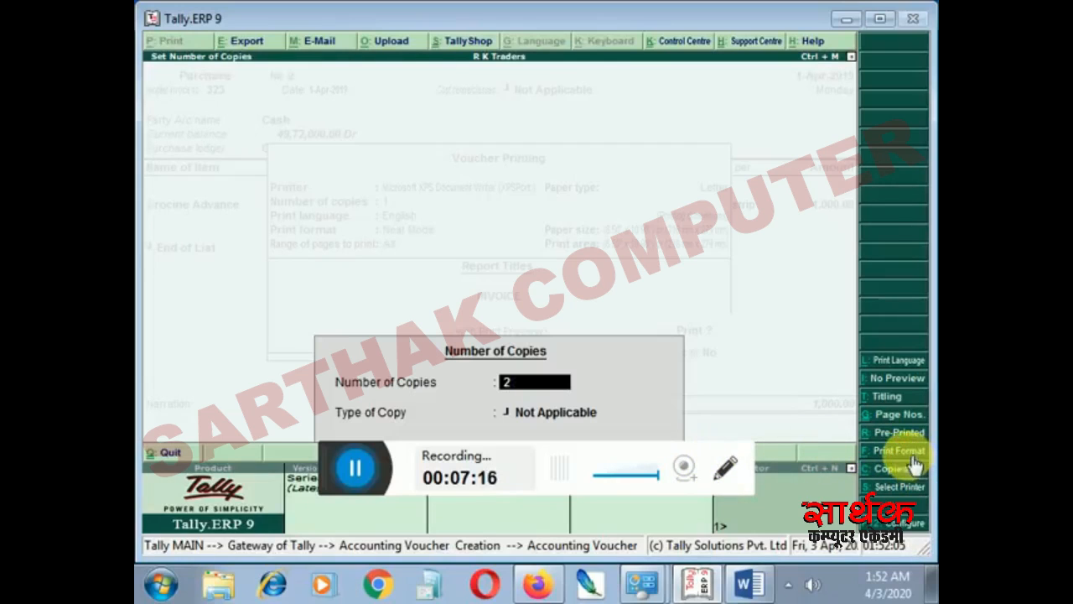
pyautogui.press('BackSpace')
pyautogui.write('1')
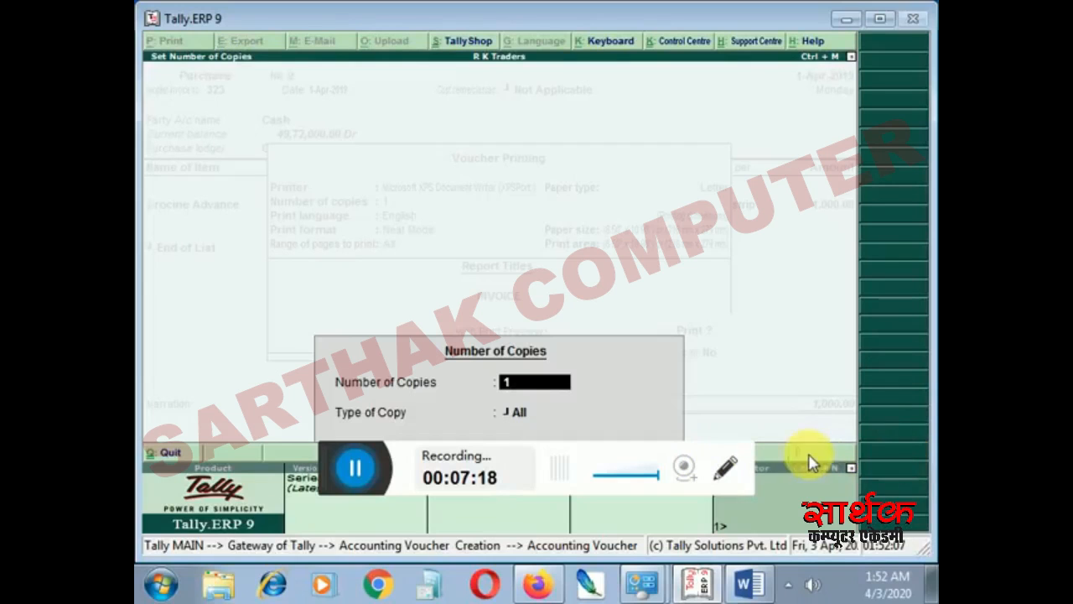
pyautogui.press('Return')
pyautogui.press('Return')
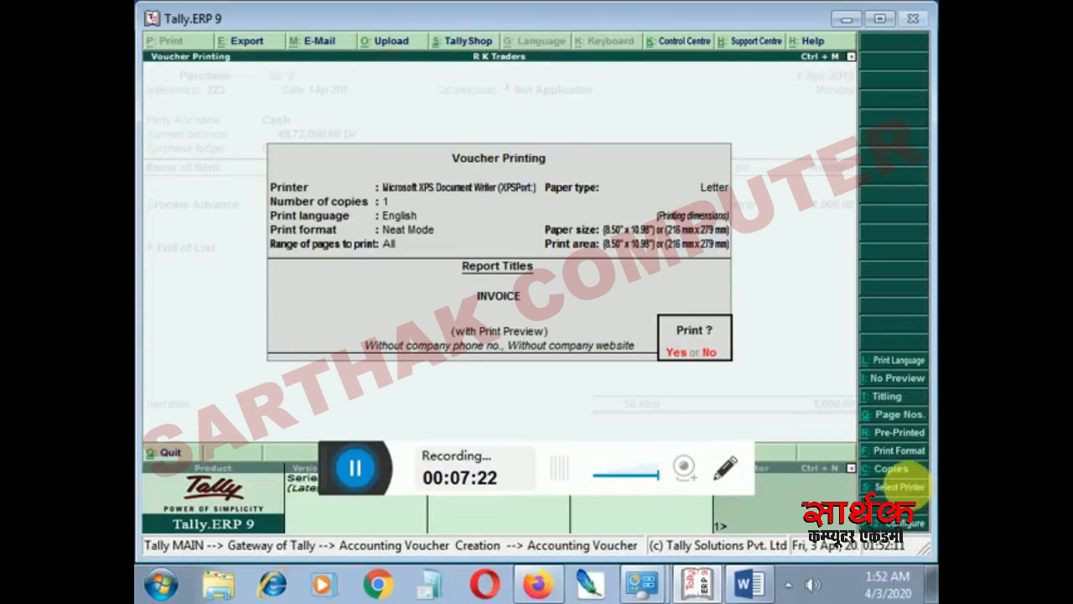
# Choose Microsoft XPS Document Writer as the voucher's printer and close its document properties.
pyautogui.click(909, 488)
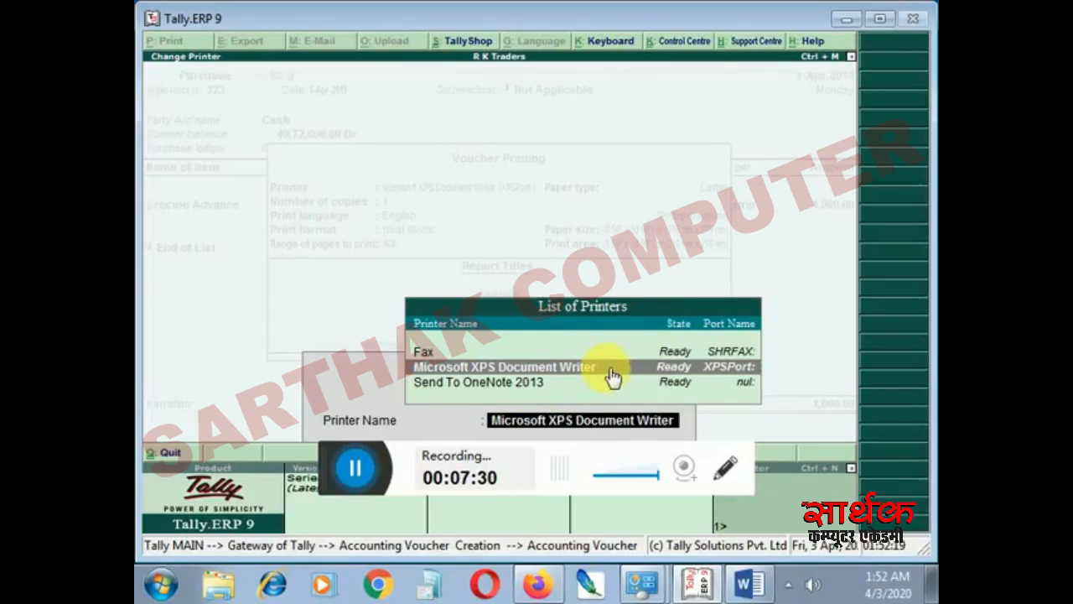
pyautogui.click(518, 369)
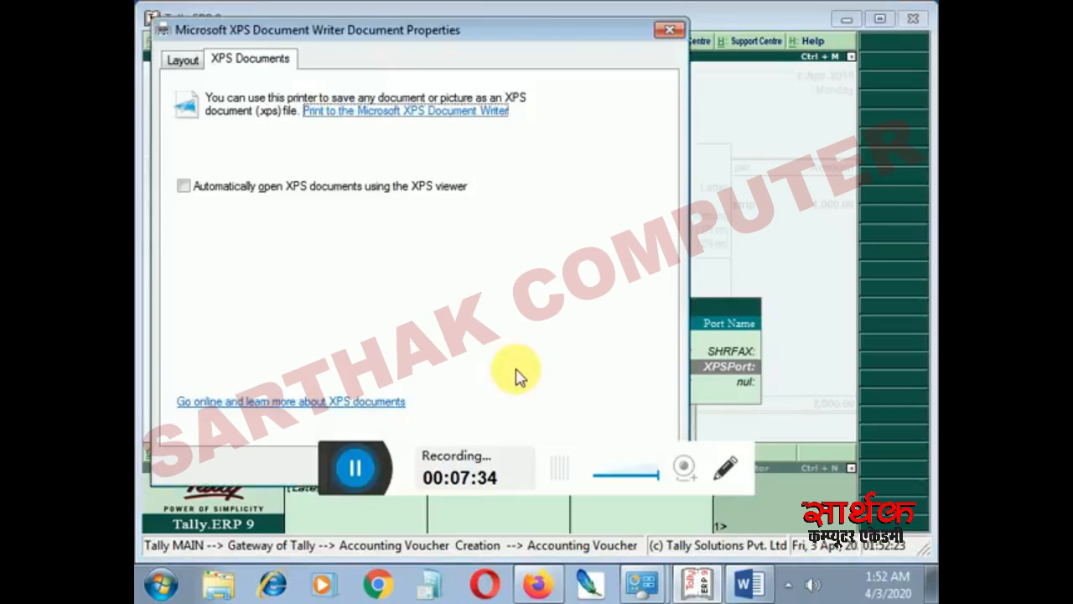
pyautogui.click(669, 30)
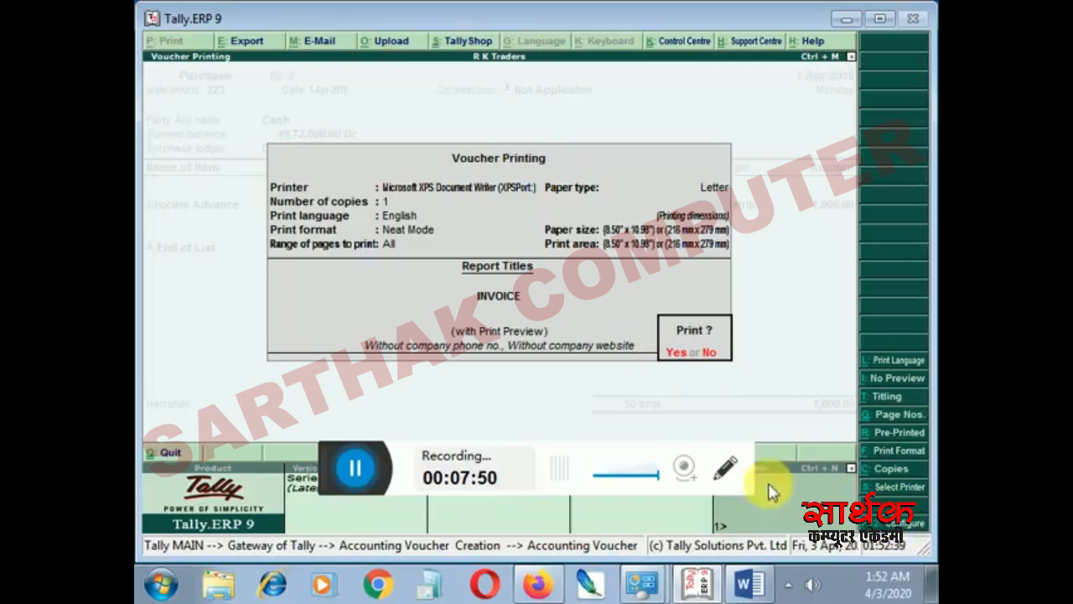
# View the invoice print configuration for the voucher, leave it and return to the purchase voucher.
pyautogui.press('F12')
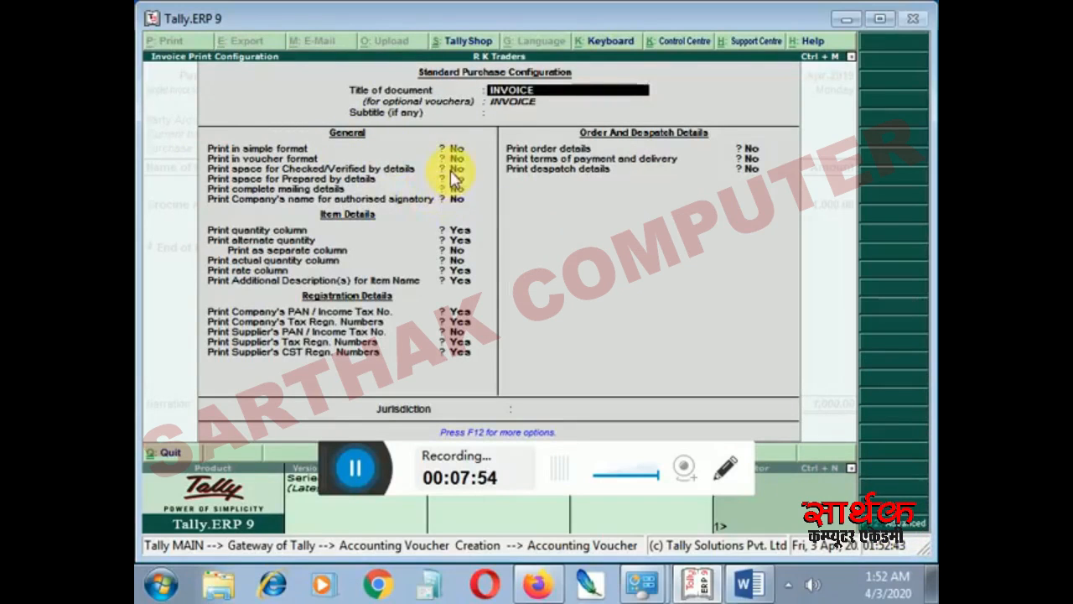
pyautogui.press('BackSpace')
pyautogui.press('Escape')
pyautogui.press('Escape')
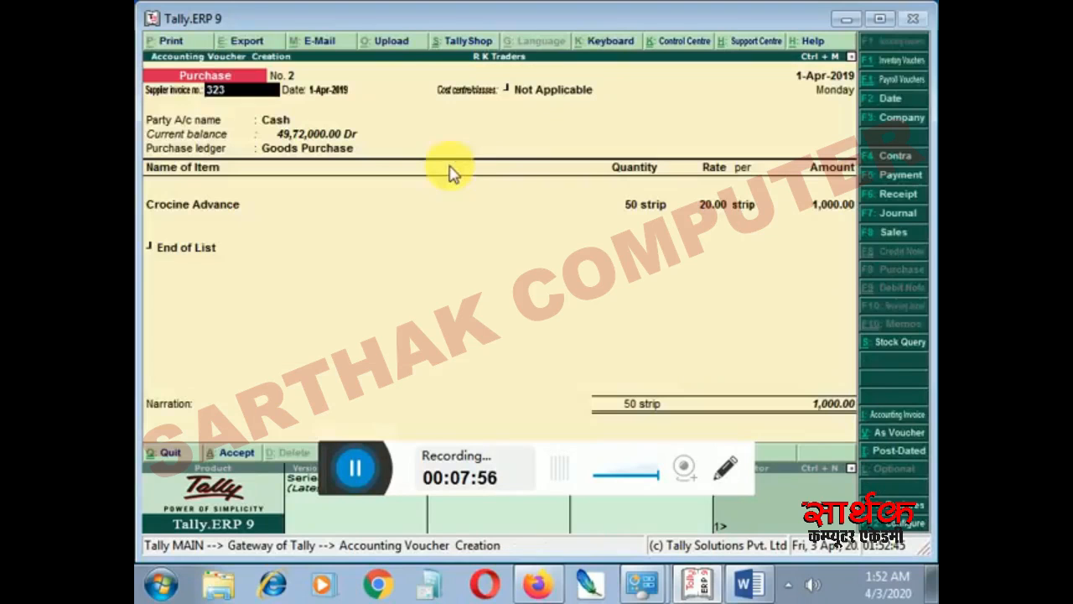
# Clear the supplier invoice number of the purchase voucher and move on to the party account.
pyautogui.press('Escape')
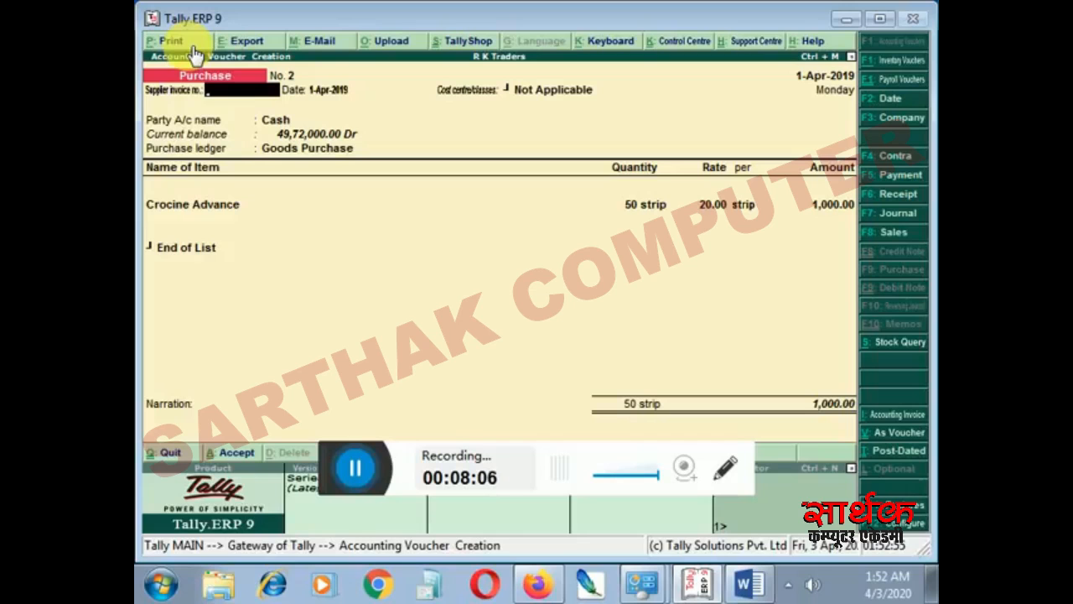
pyautogui.press('Return')
pyautogui.press('Return')
pyautogui.press('Return')
pyautogui.press('Return')
pyautogui.press('Return')
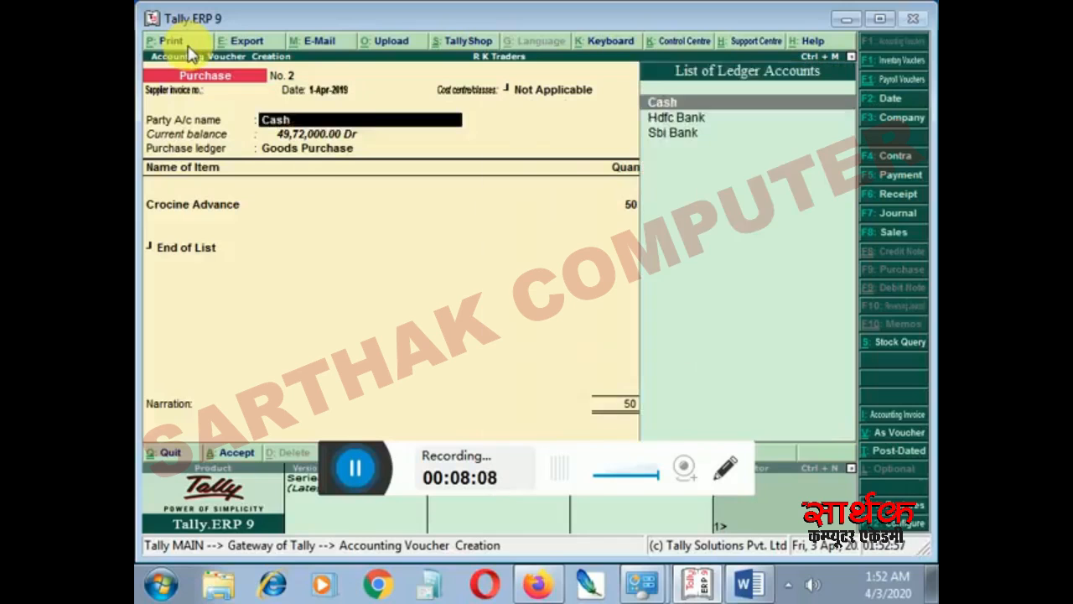
# Keep the voucher's Cash party, Goods Purchase ledger and Crocine Advance allocation of 50 strip at 20.00, declining the final acceptance.
pyautogui.press('Return')
pyautogui.press('Return')
pyautogui.press('Return')
pyautogui.press('Return')
pyautogui.press('Return')
pyautogui.press('Return')
pyautogui.press('Return')
pyautogui.press('Return')
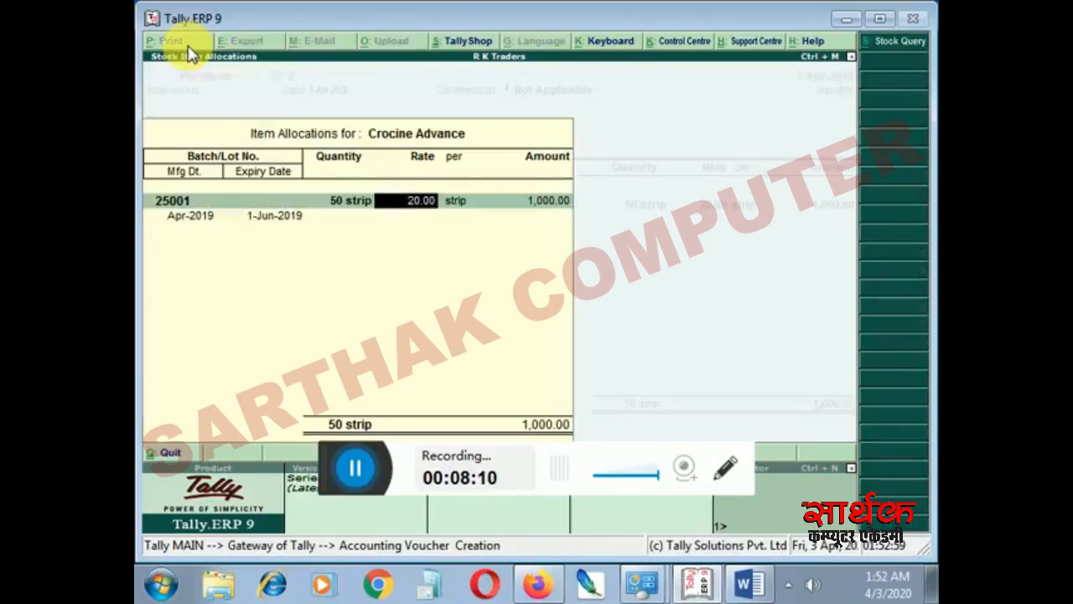
pyautogui.press('Return')
pyautogui.press('Return')
pyautogui.press('Return')
pyautogui.press('Return')
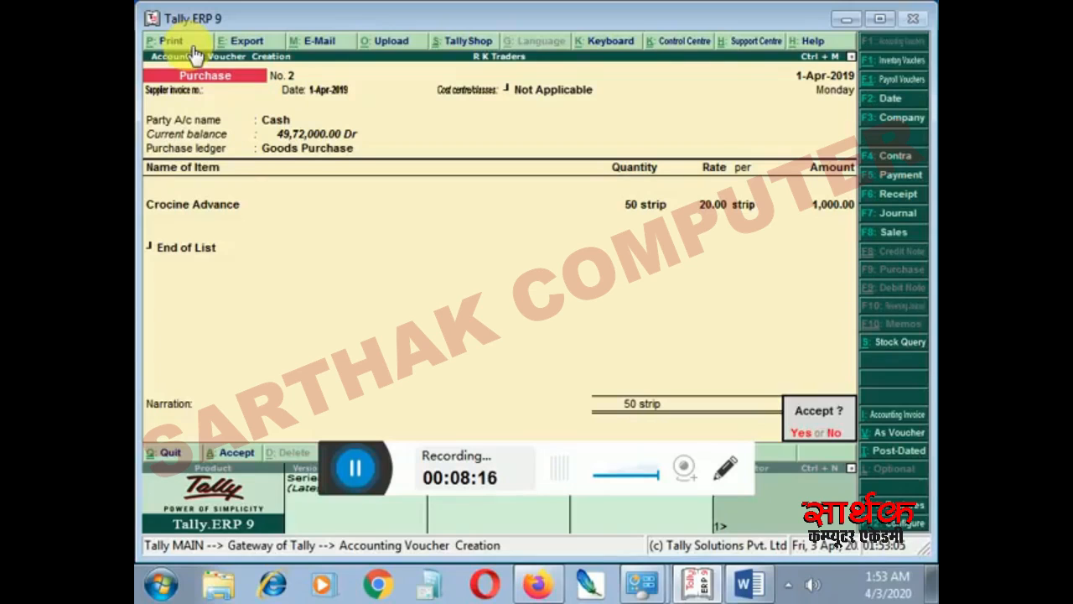
pyautogui.press('n')
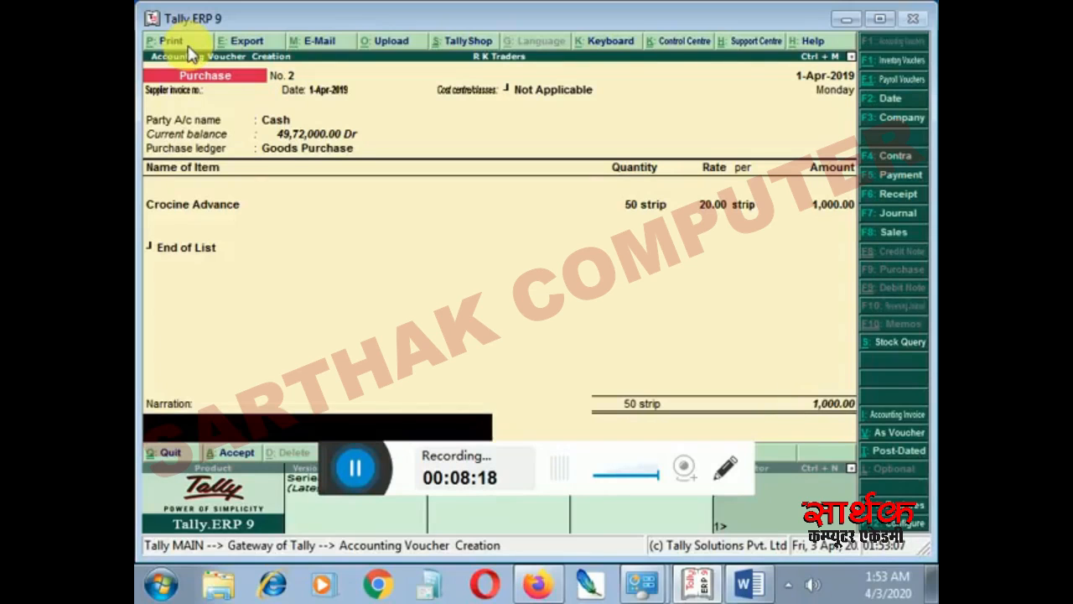
# Open the print preview of the purchase voucher and zoom in to examine the invoice header and item lines.
pyautogui.click(188, 48)
pyautogui.press('Return')
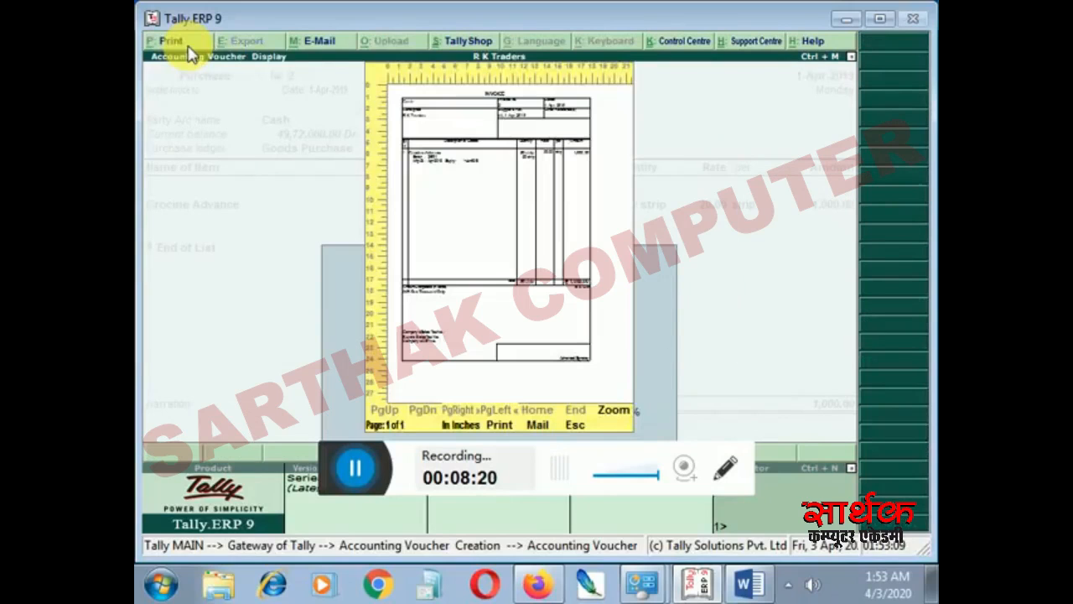
pyautogui.click(611, 413)
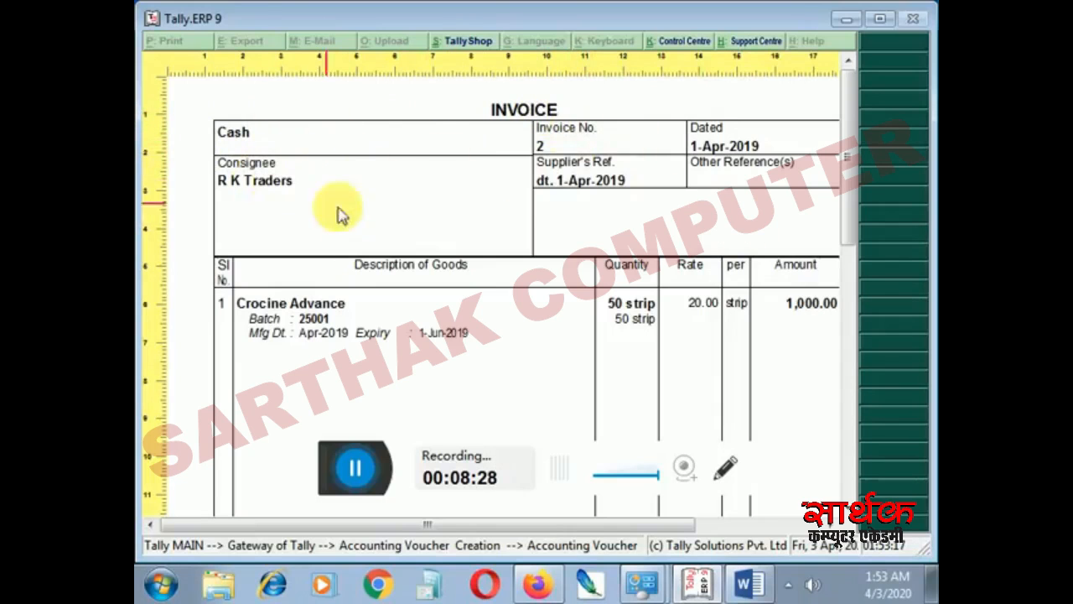
pyautogui.scroll(-5, 490, 290)
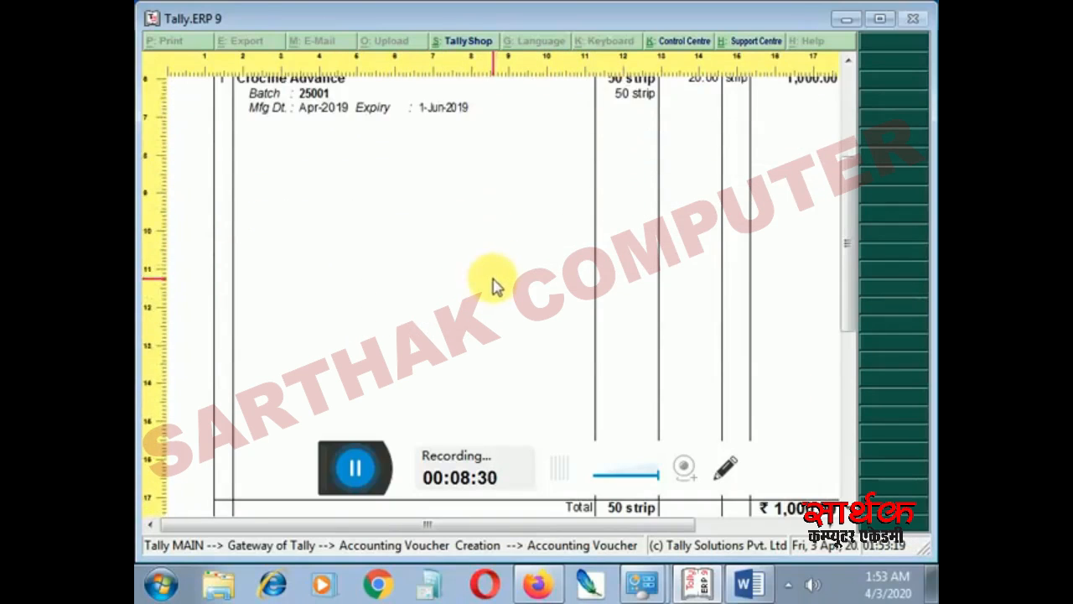
# Switch to Word and review the Unit-5 topic list, marking the printing options, printing formats and multi account printing entries.
pyautogui.click(749, 584)
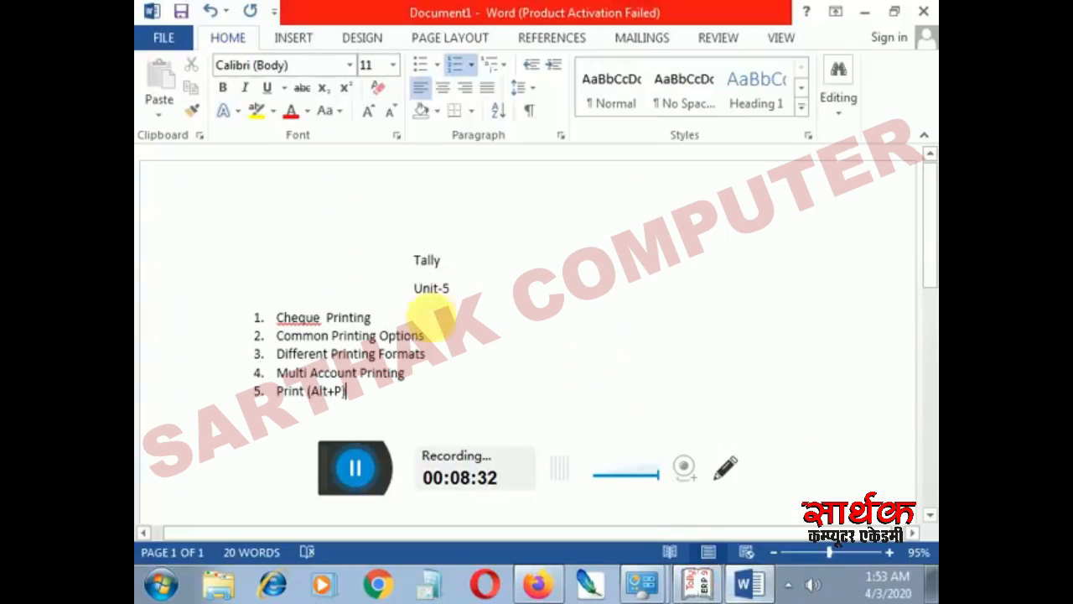
pyautogui.moveTo(278, 353); pyautogui.dragTo(373, 359)
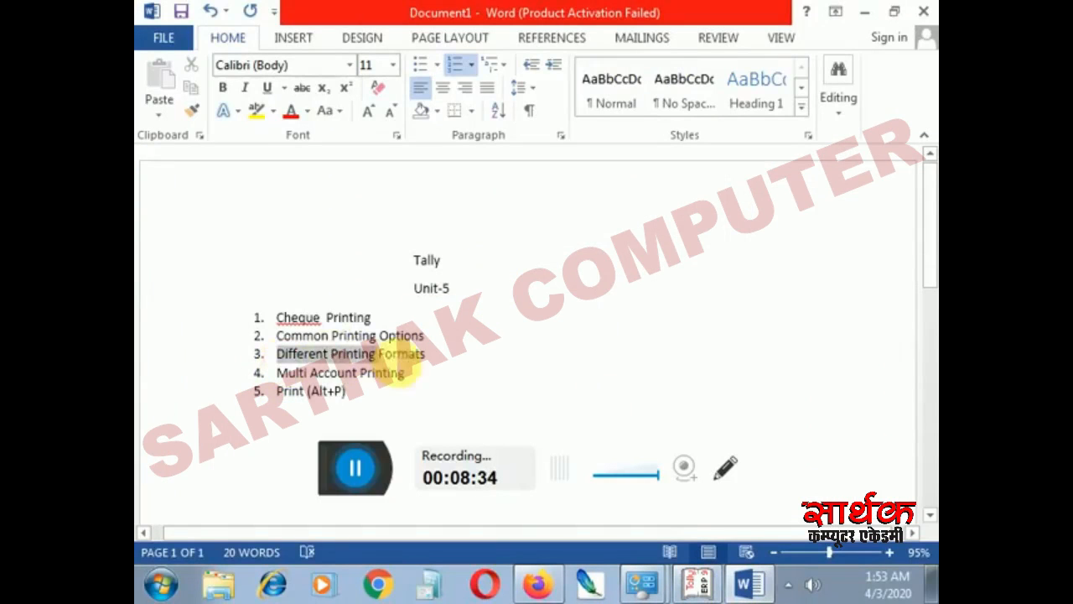
pyautogui.moveTo(281, 335); pyautogui.dragTo(371, 334)
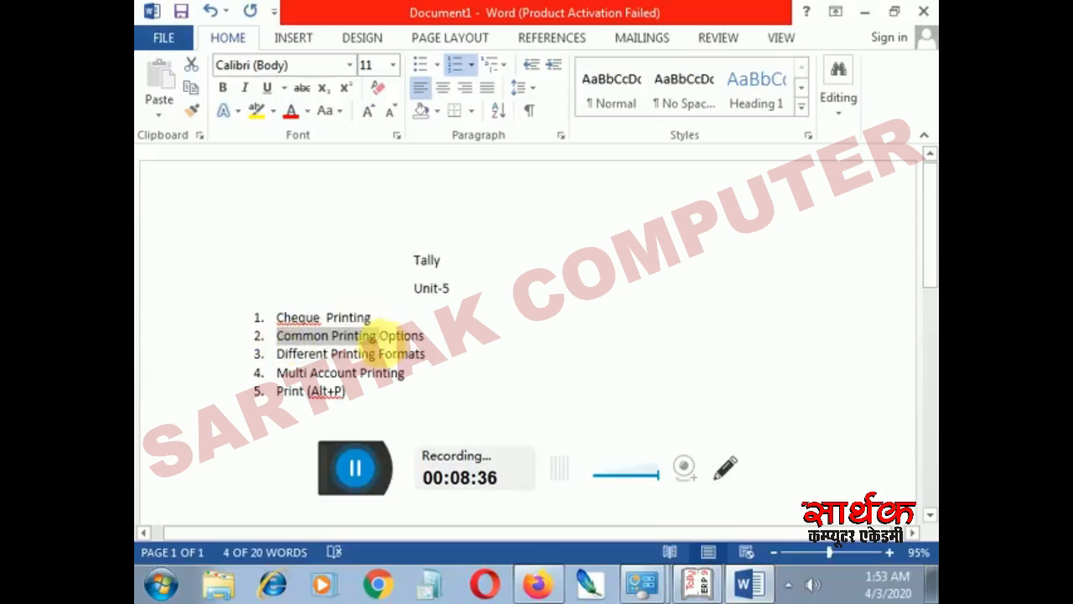
pyautogui.click(369, 398)
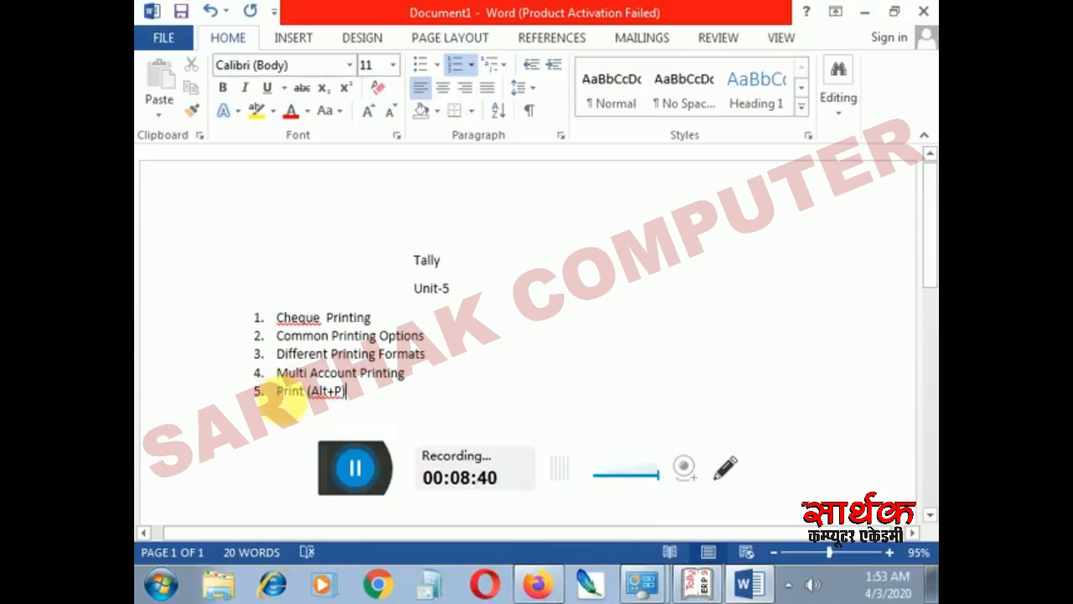
pyautogui.moveTo(277, 372); pyautogui.dragTo(412, 373)
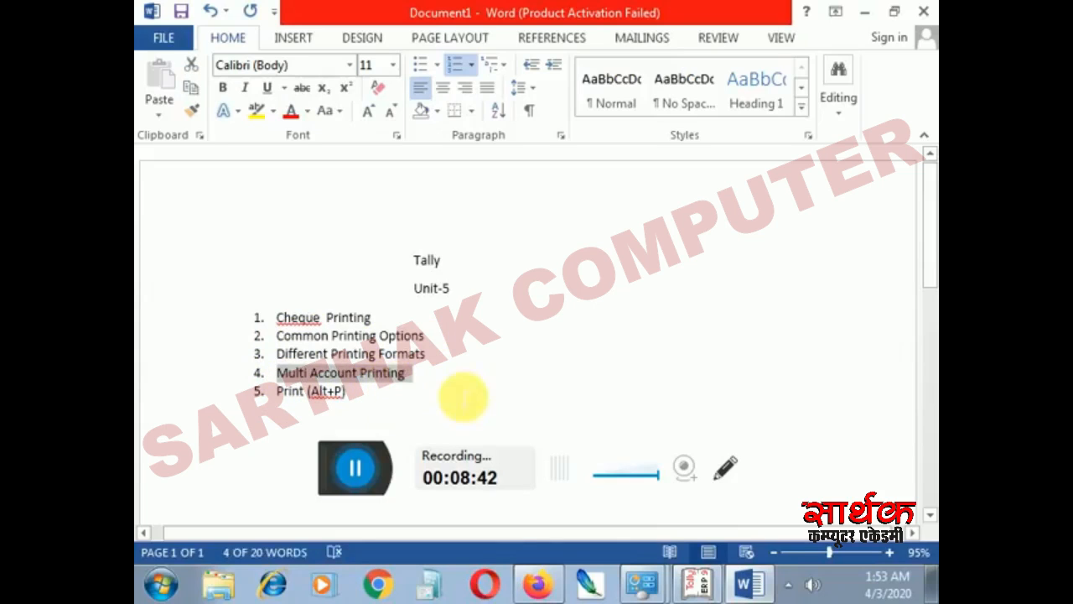
pyautogui.click(463, 397)
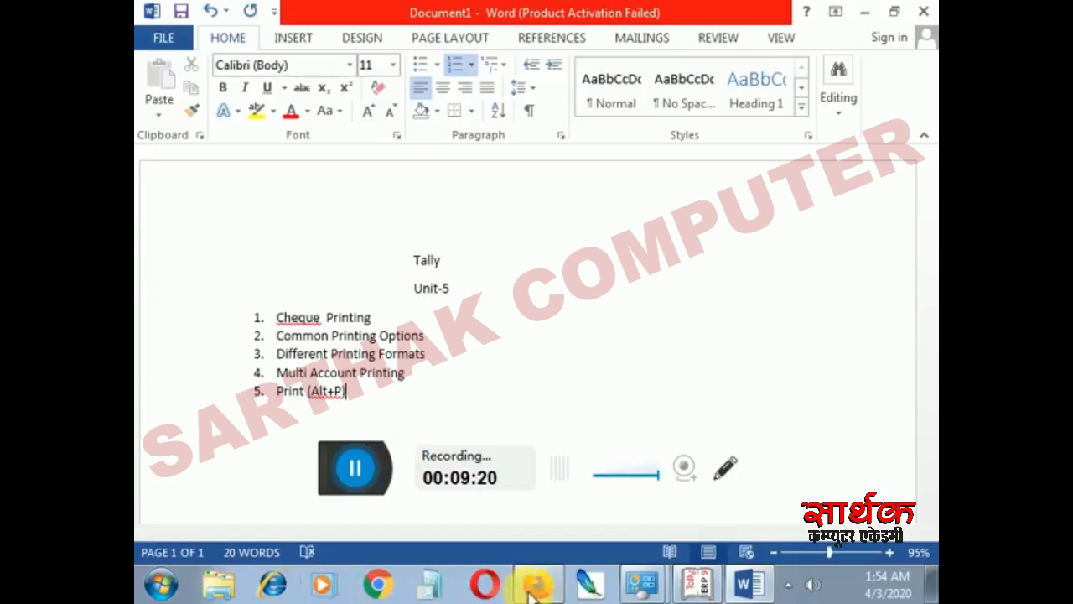
# Switch back to Tally and examine the total, amount in words and signatory area of the invoice preview.
pyautogui.click(694, 584)
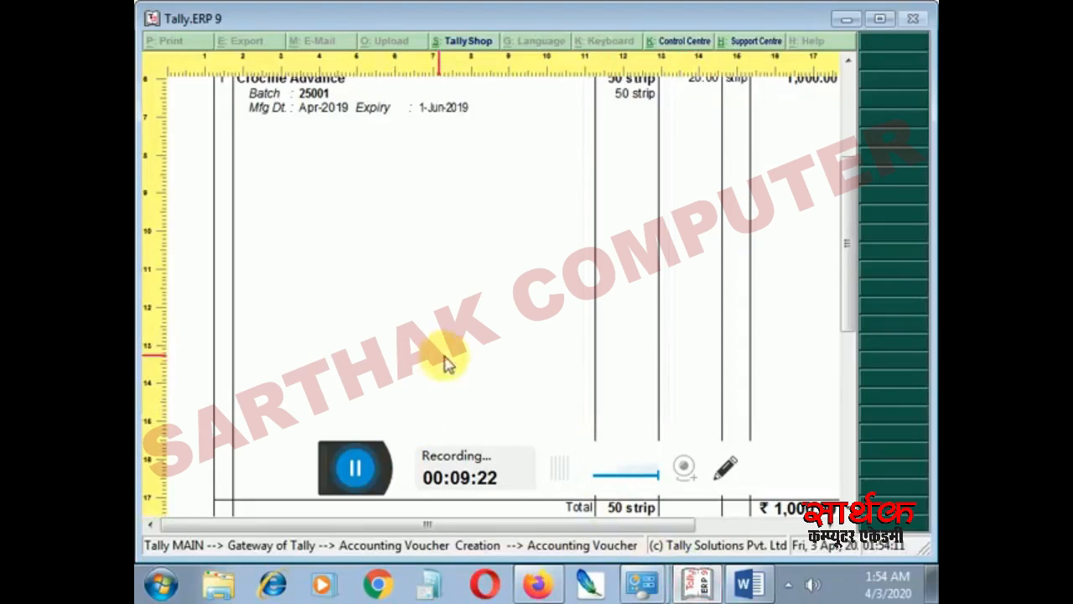
pyautogui.scroll(-3, 558, 324)
pyautogui.scroll(-5, 587, 312)
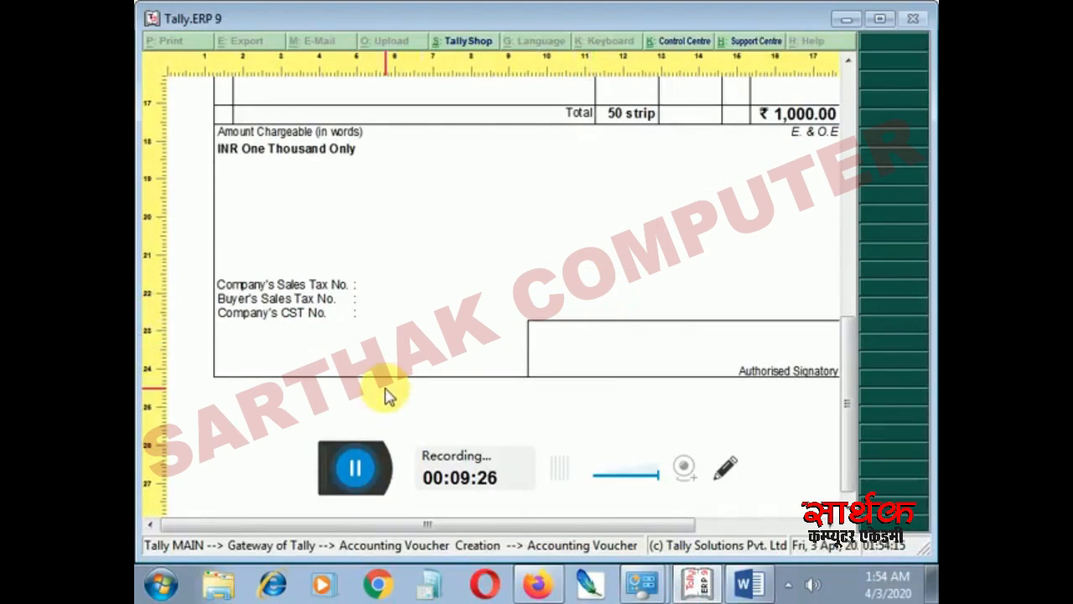
pyautogui.scroll(3, 364, 381)
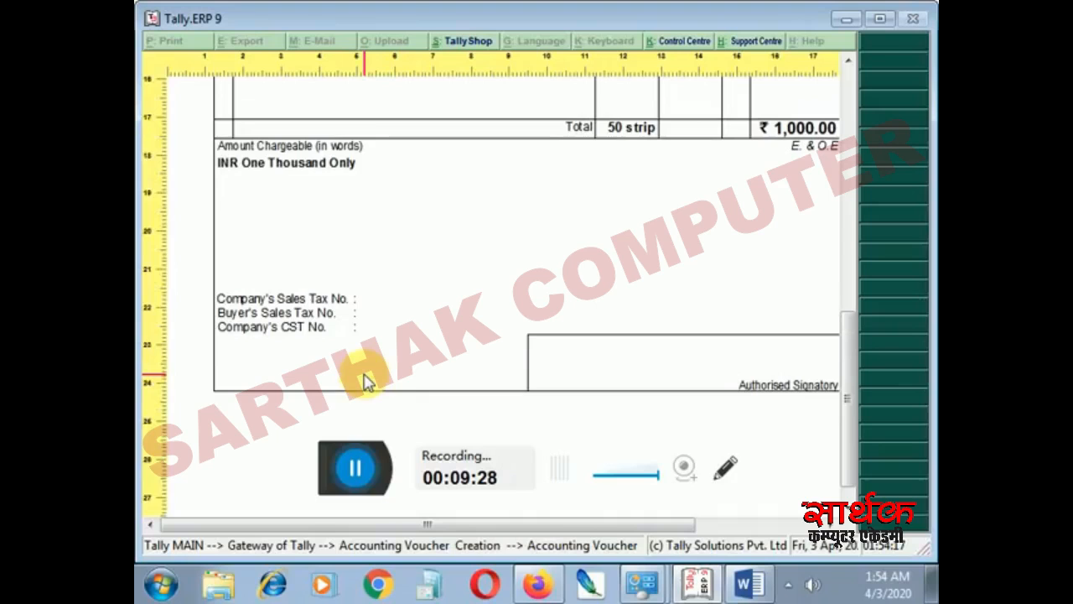
# Close the invoice preview and quit the purchase voucher to return to the Gateway of Tally.
pyautogui.press('Escape')
pyautogui.press('Escape')
pyautogui.press('y')
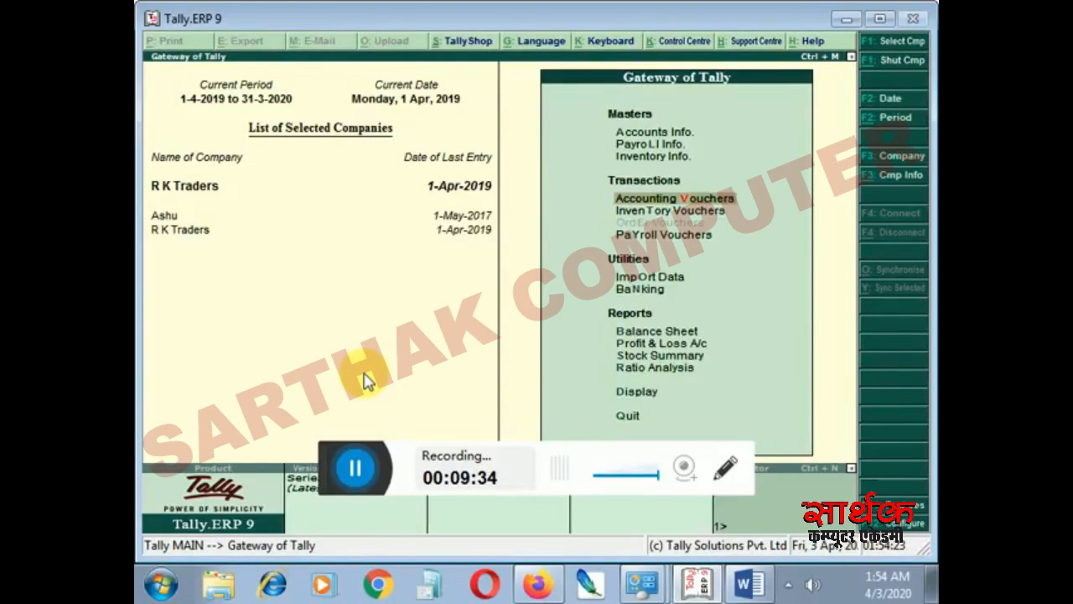